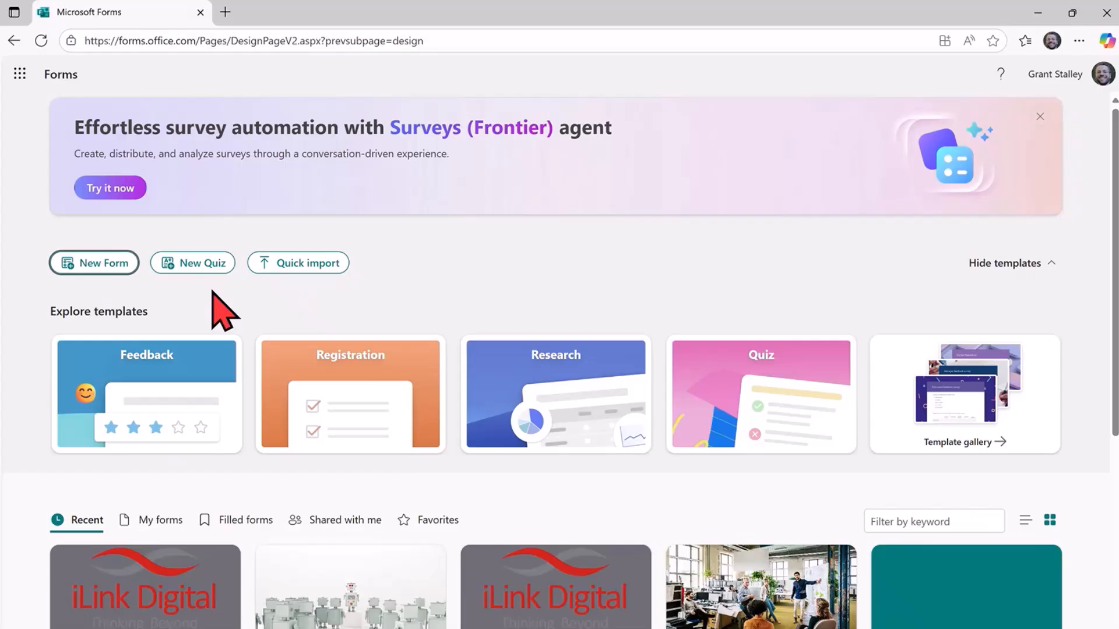
Create a new blank quiz from the Forms home page.
{"action": "scroll", "coordinate": [212, 294], "scroll_direction": "down", "scroll_amount": 1}
{"action": "scroll", "coordinate": [548, 259], "scroll_direction": "up", "scroll_amount": 1}
{"action": "left_click", "coordinate": [206, 265]}
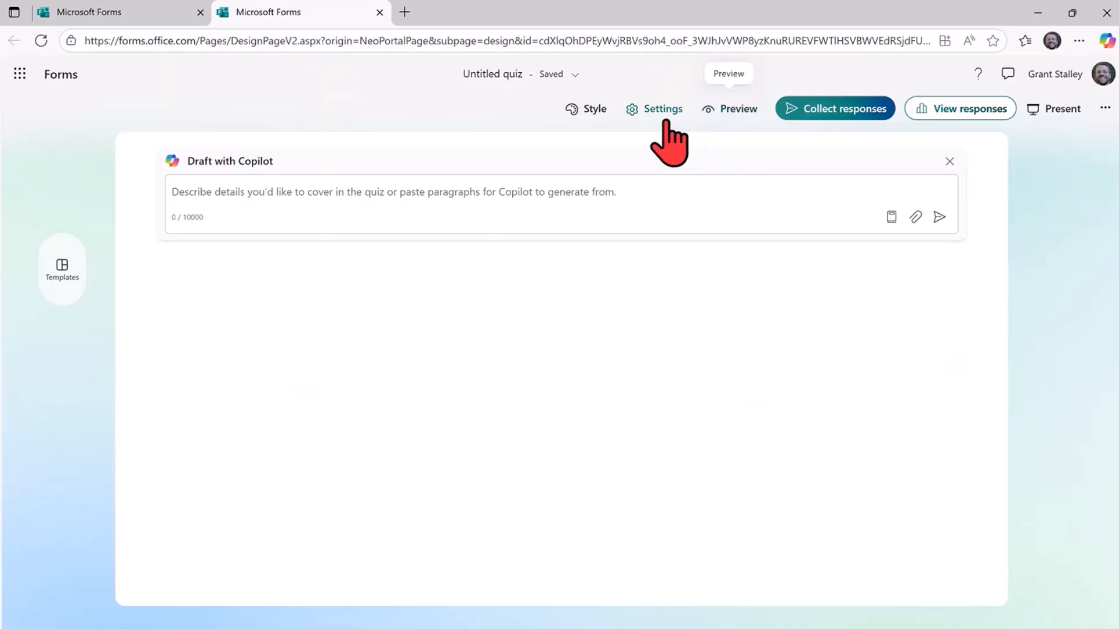
Review the quiz settings, including practice mode, who can fill out the form and the options for responses.
{"action": "left_click", "coordinate": [652, 140]}
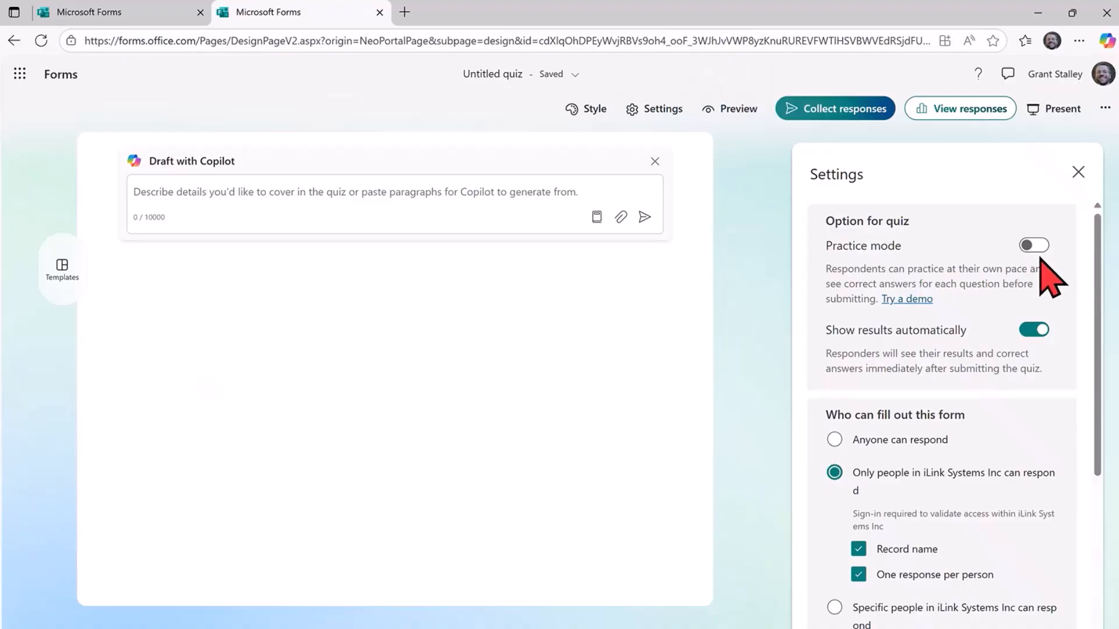
{"action": "scroll", "coordinate": [1039, 257], "scroll_direction": "down", "scroll_amount": 2}
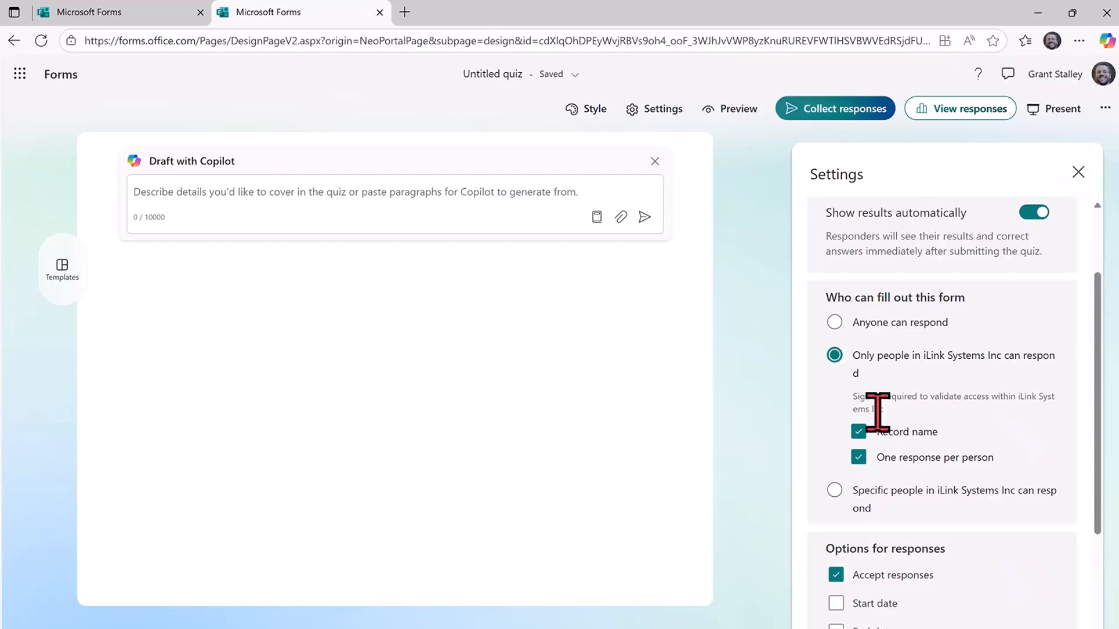
{"action": "scroll", "coordinate": [883, 391], "scroll_direction": "down", "scroll_amount": 2}
{"action": "scroll", "coordinate": [999, 455], "scroll_direction": "down", "scroll_amount": 3}
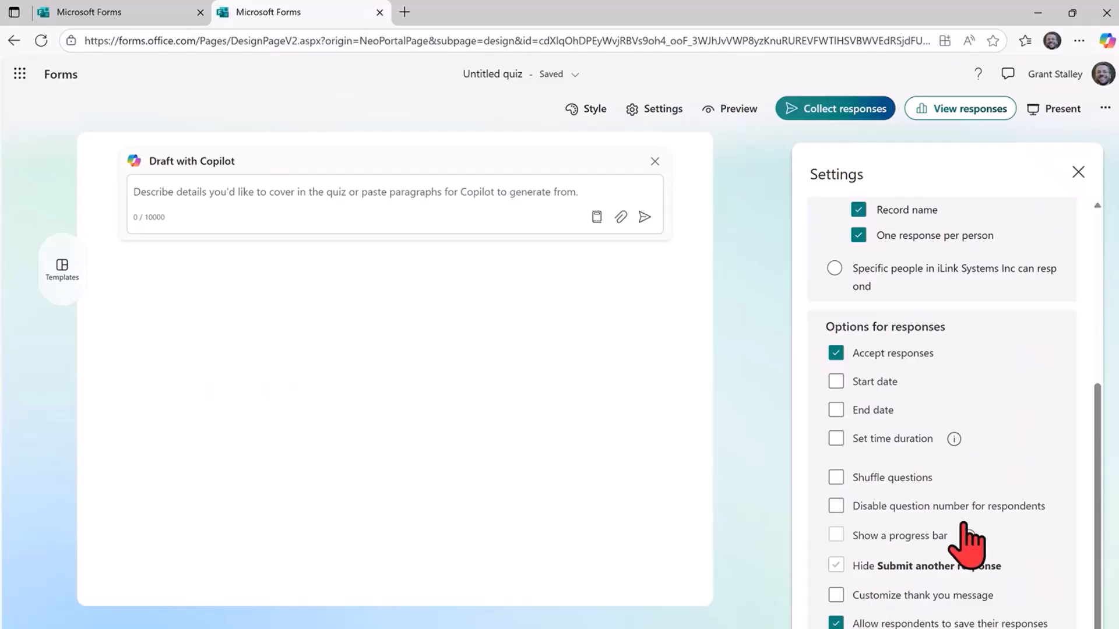
{"action": "scroll", "coordinate": [959, 519], "scroll_direction": "down", "scroll_amount": 2}
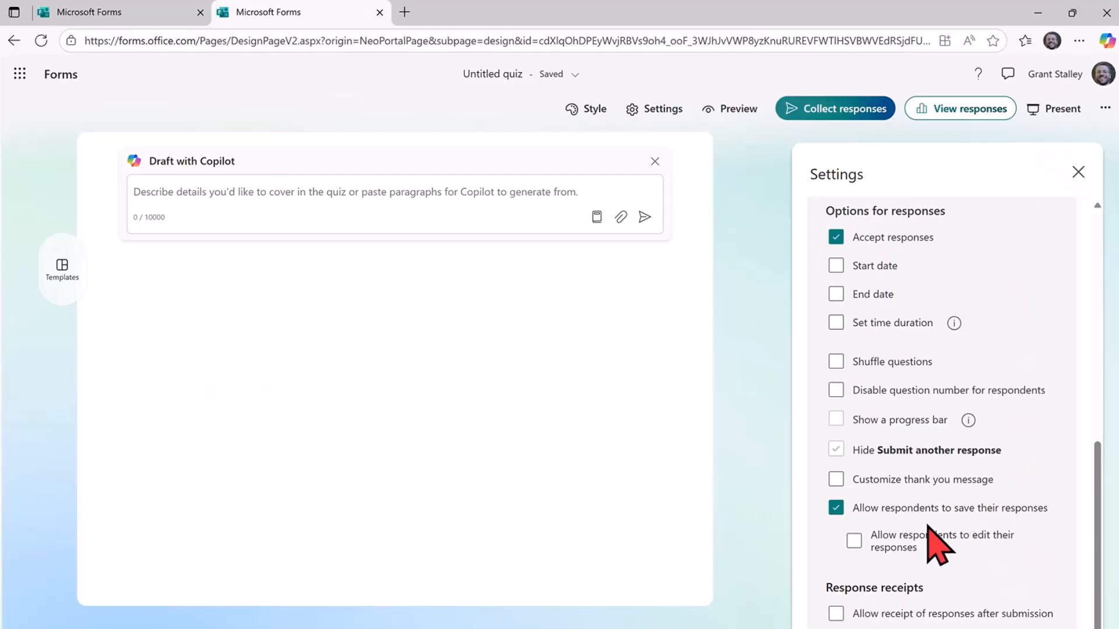
{"action": "scroll", "coordinate": [939, 539], "scroll_direction": "up", "scroll_amount": 6}
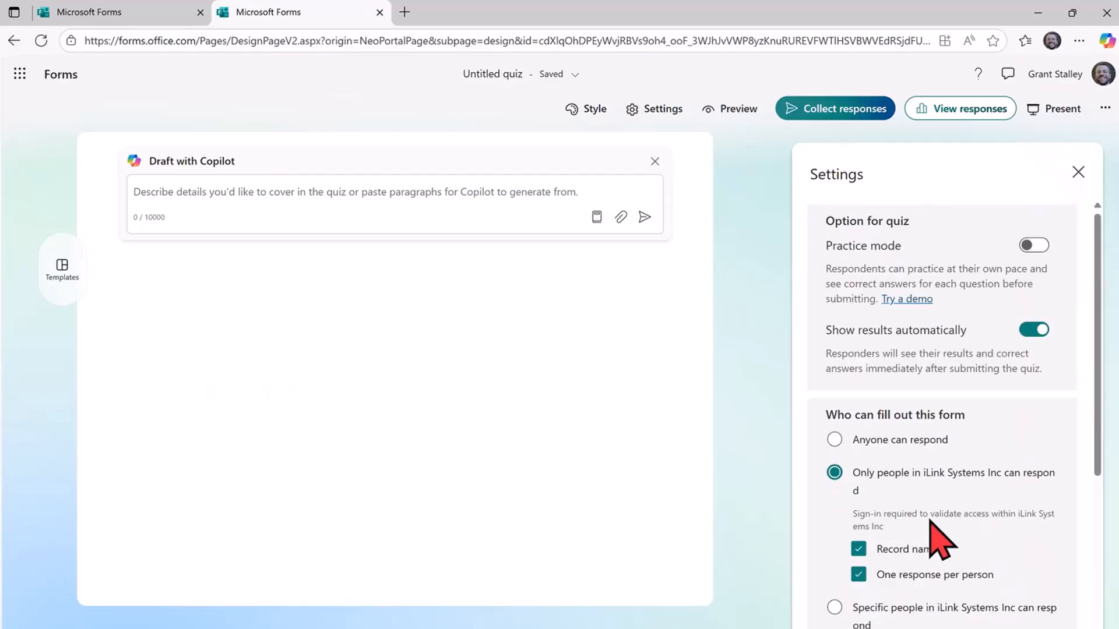
Look through the available style layouts and backgrounds and the featured quiz templates without applying any.
{"action": "left_click", "coordinate": [576, 118]}
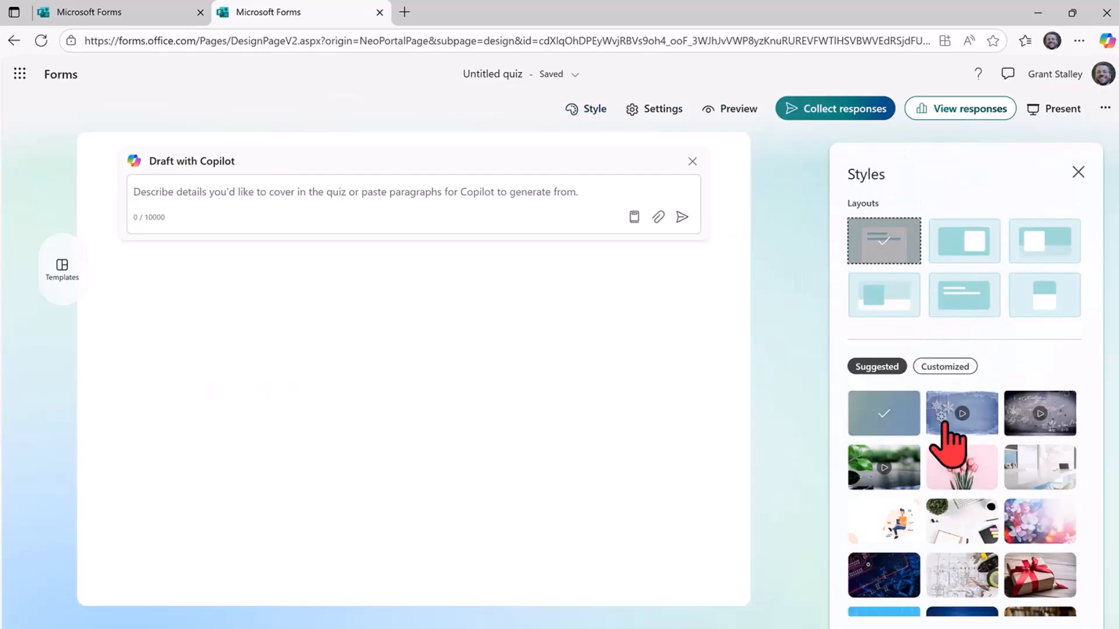
{"action": "scroll", "coordinate": [950, 463], "scroll_direction": "down", "scroll_amount": 2}
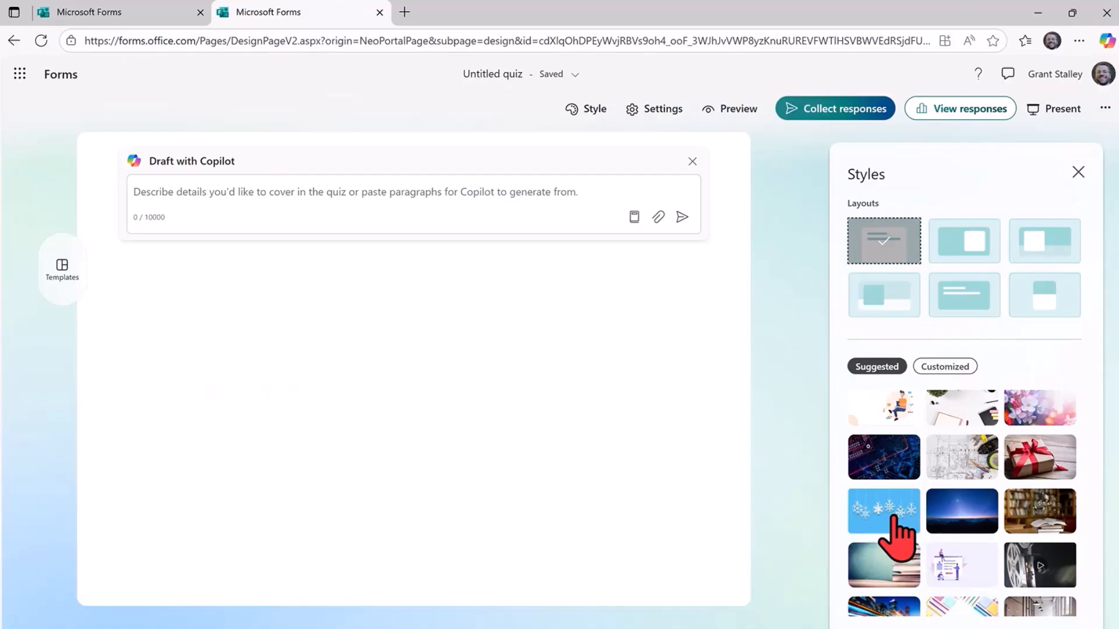
{"action": "scroll", "coordinate": [907, 477], "scroll_direction": "up", "scroll_amount": 2}
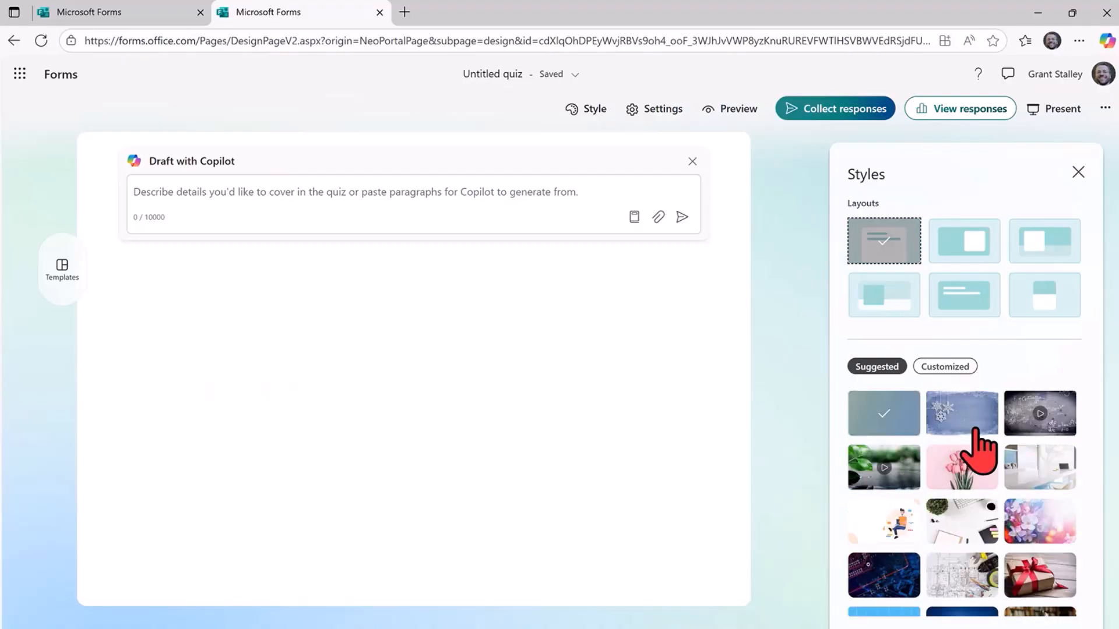
{"action": "left_click", "coordinate": [66, 266]}
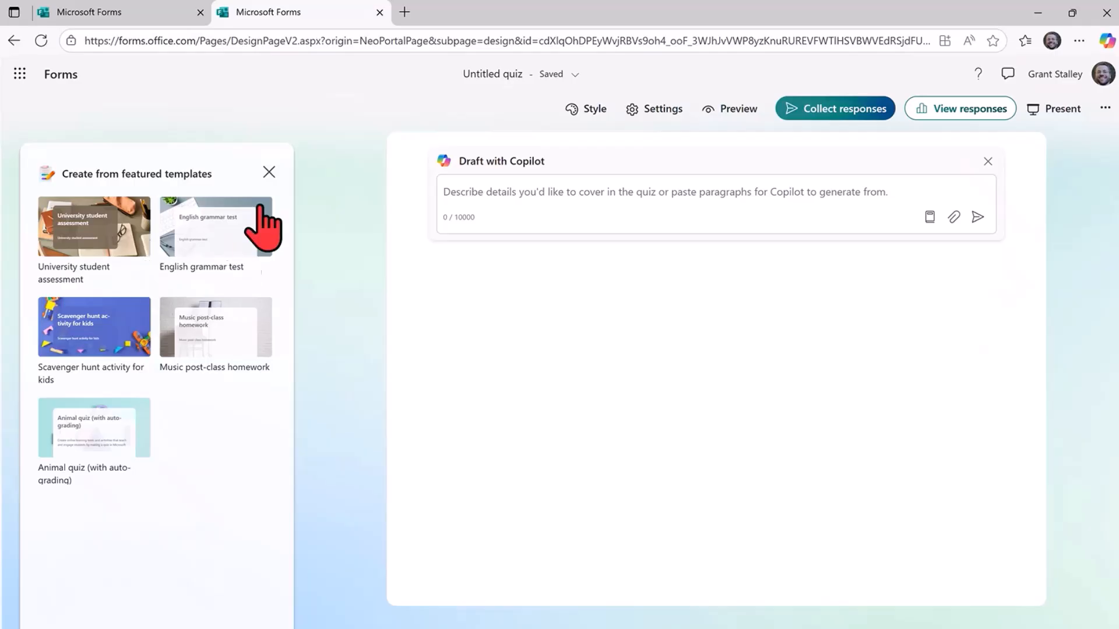
{"action": "left_click", "coordinate": [269, 172]}
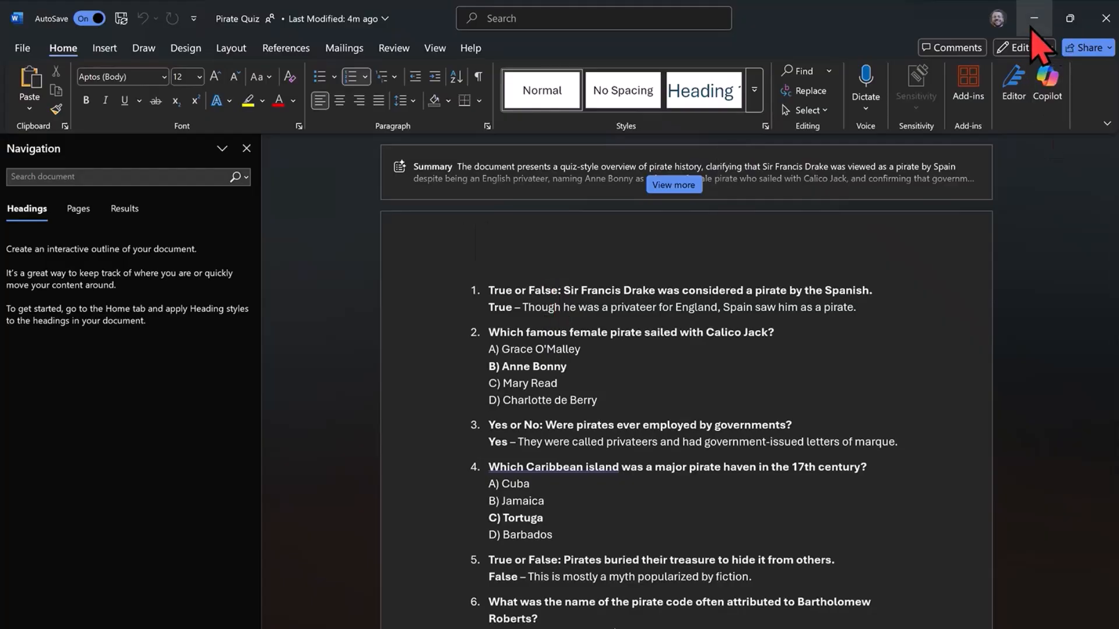
Return from the Word document to Forms and have Copilot draft the quiz from the attached file Pirate Quiz.docx.
{"action": "left_click", "coordinate": [1085, 28]}
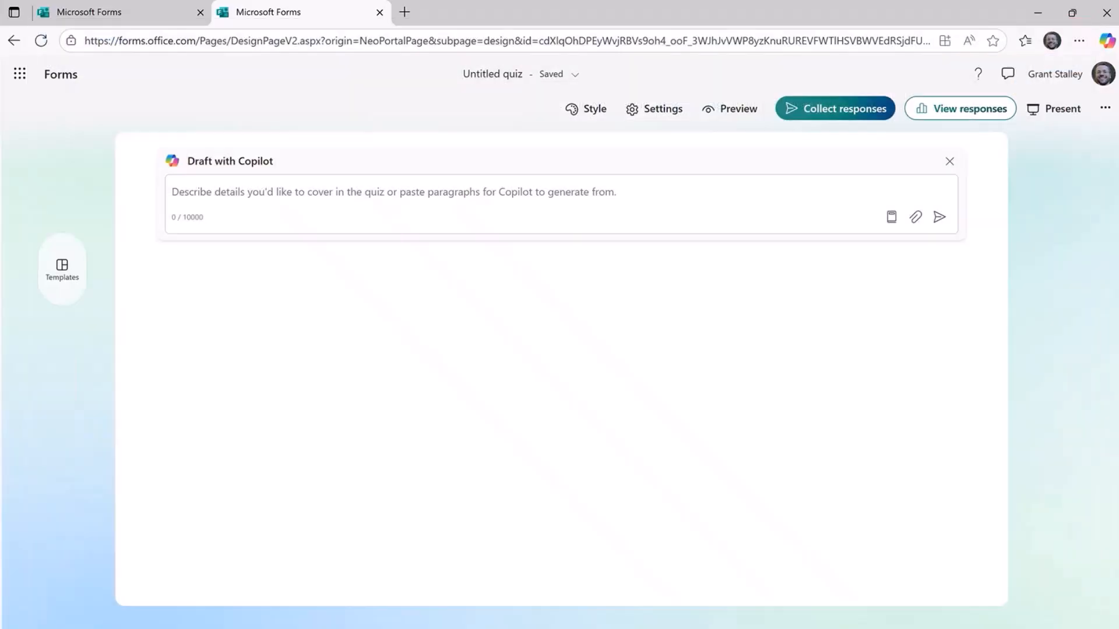
{"action": "left_click_drag", "start_coordinate": [545, 237], "coordinate": [387, 212]}
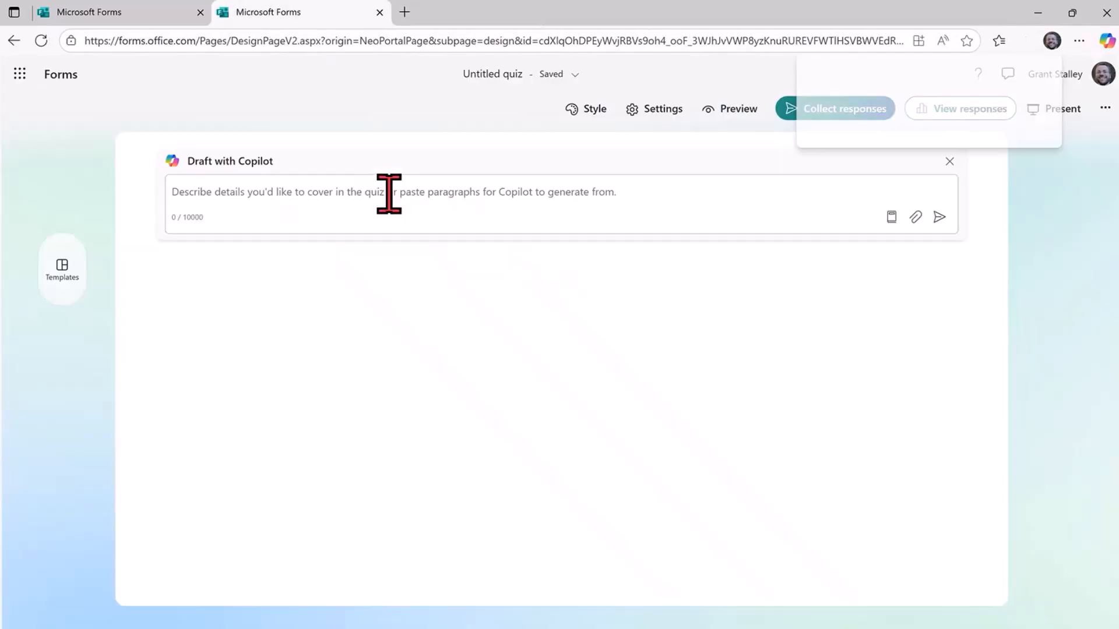
{"action": "left_click", "coordinate": [400, 199]}
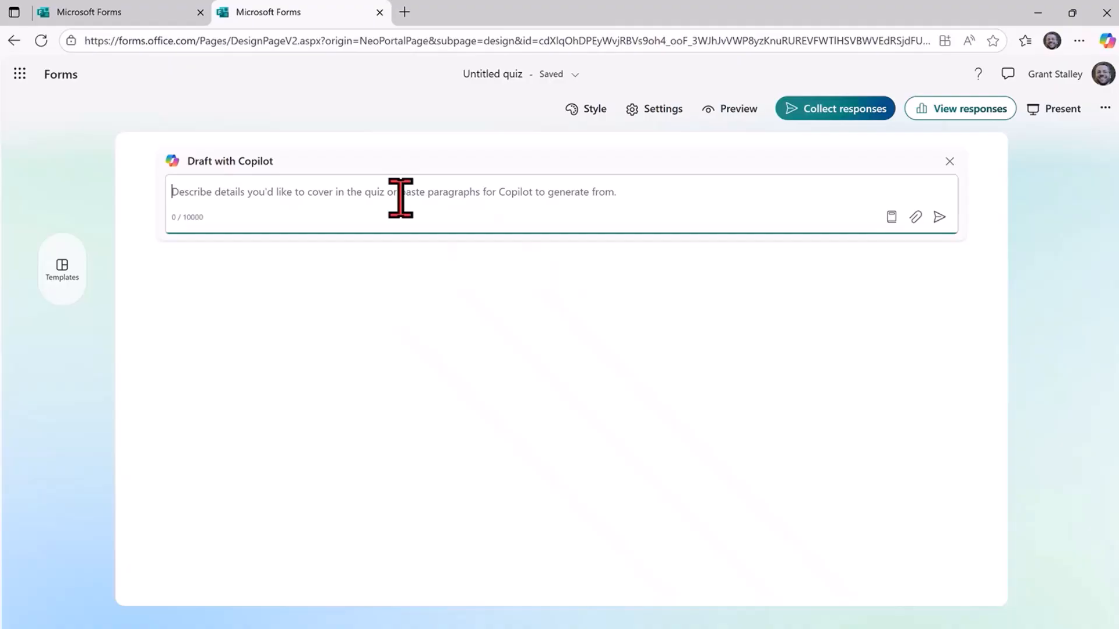
{"action": "left_click", "coordinate": [916, 216]}
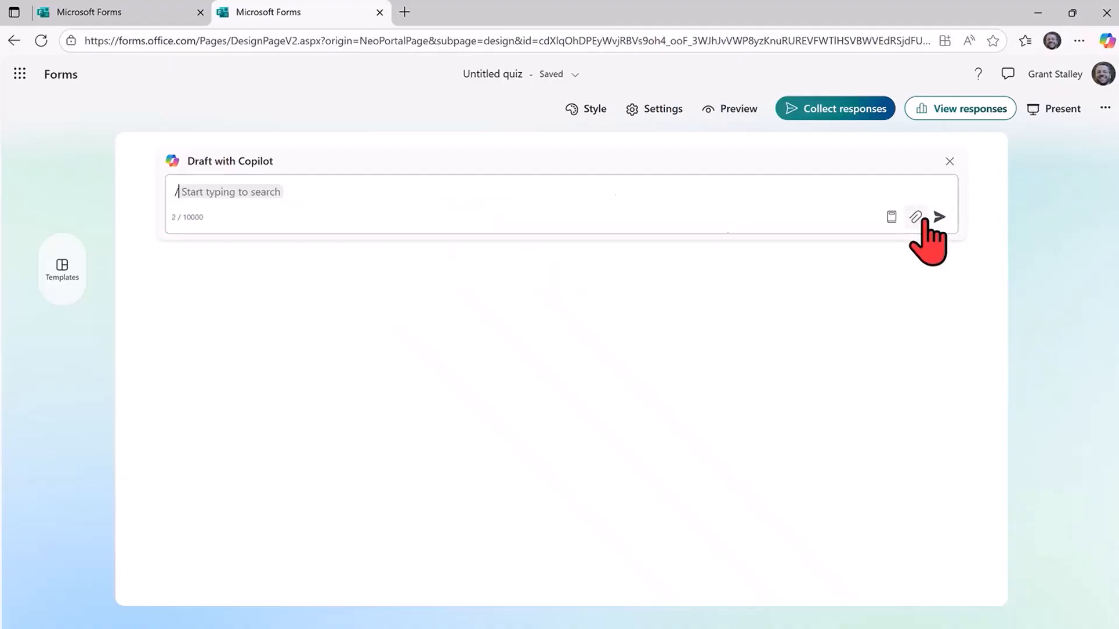
{"action": "left_click", "coordinate": [328, 258]}
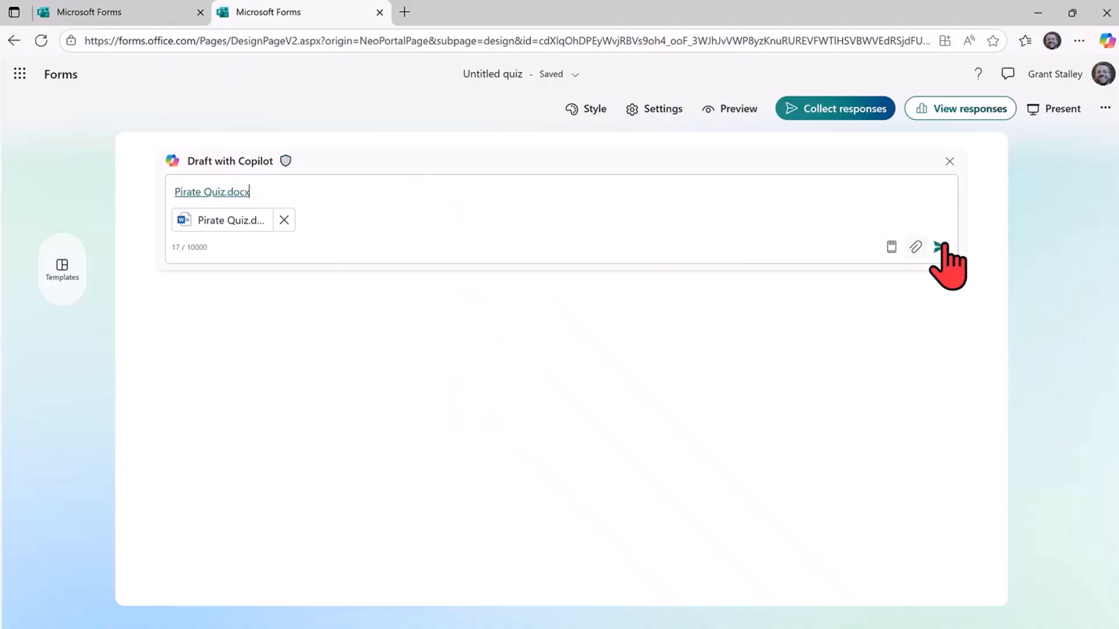
{"action": "left_click", "coordinate": [938, 248]}
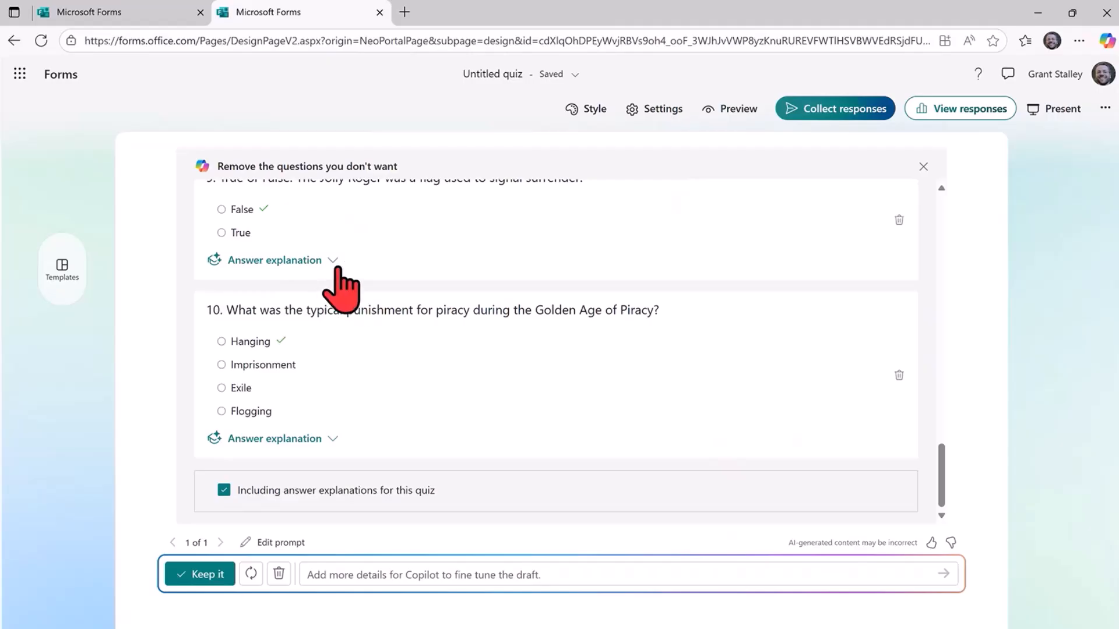
Examine the drafted questions, marked answers and the explanation for question 9, comparing them with the source Word document.
{"action": "left_click", "coordinate": [334, 260]}
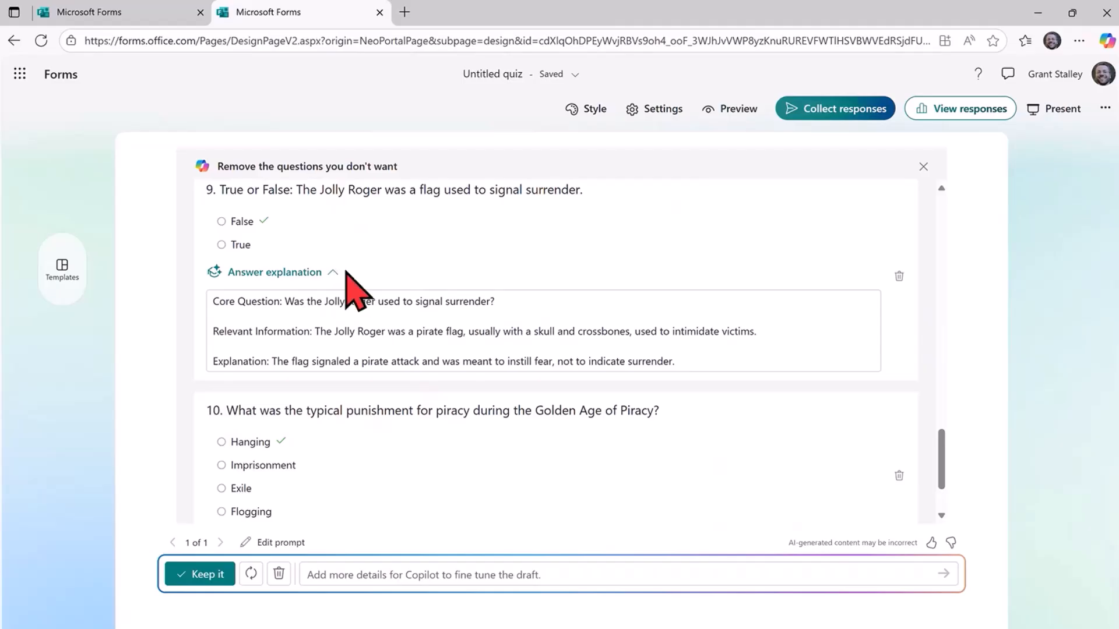
{"action": "scroll", "coordinate": [350, 285], "scroll_direction": "down", "scroll_amount": 3}
{"action": "scroll", "coordinate": [350, 282], "scroll_direction": "up", "scroll_amount": 7}
{"action": "scroll", "coordinate": [349, 286], "scroll_direction": "up", "scroll_amount": 10}
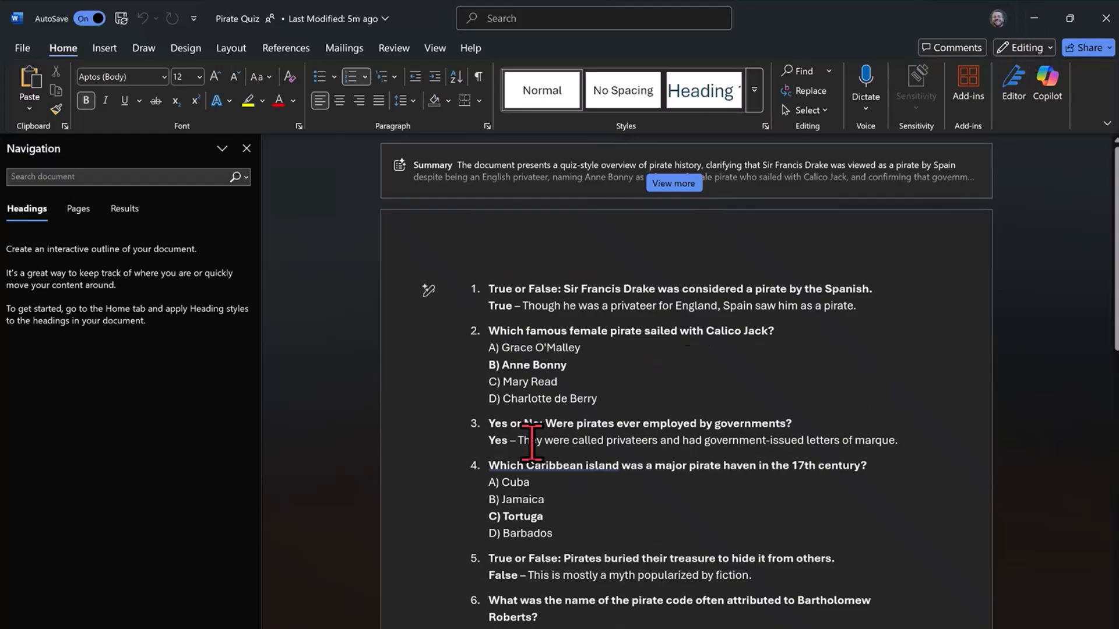
{"action": "left_click", "coordinate": [1033, 20]}
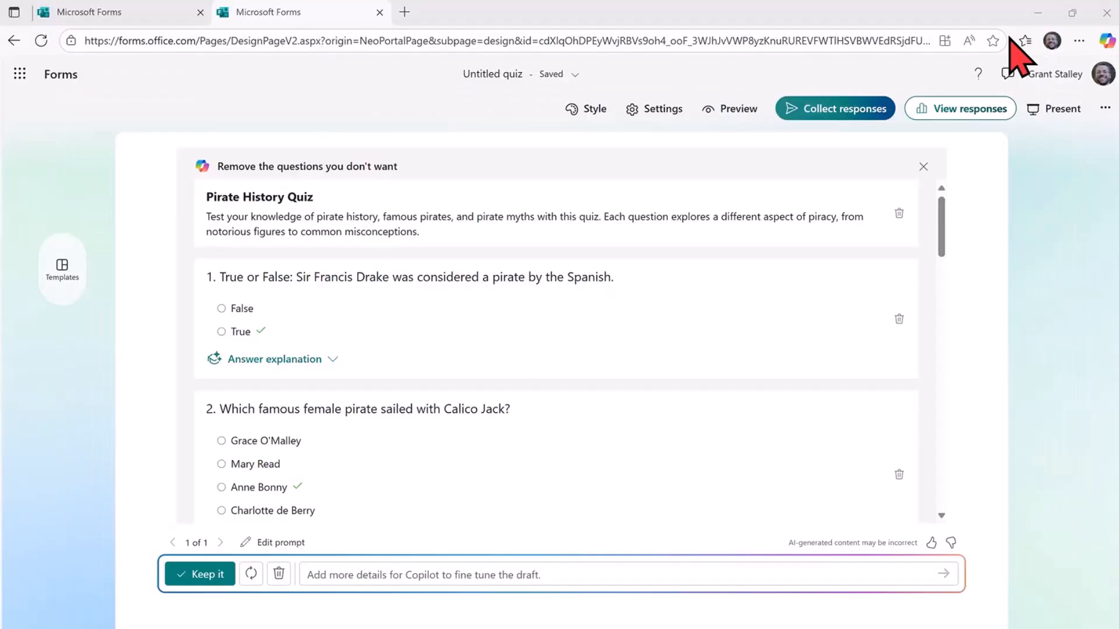
{"action": "scroll", "coordinate": [349, 338], "scroll_direction": "down", "scroll_amount": 6}
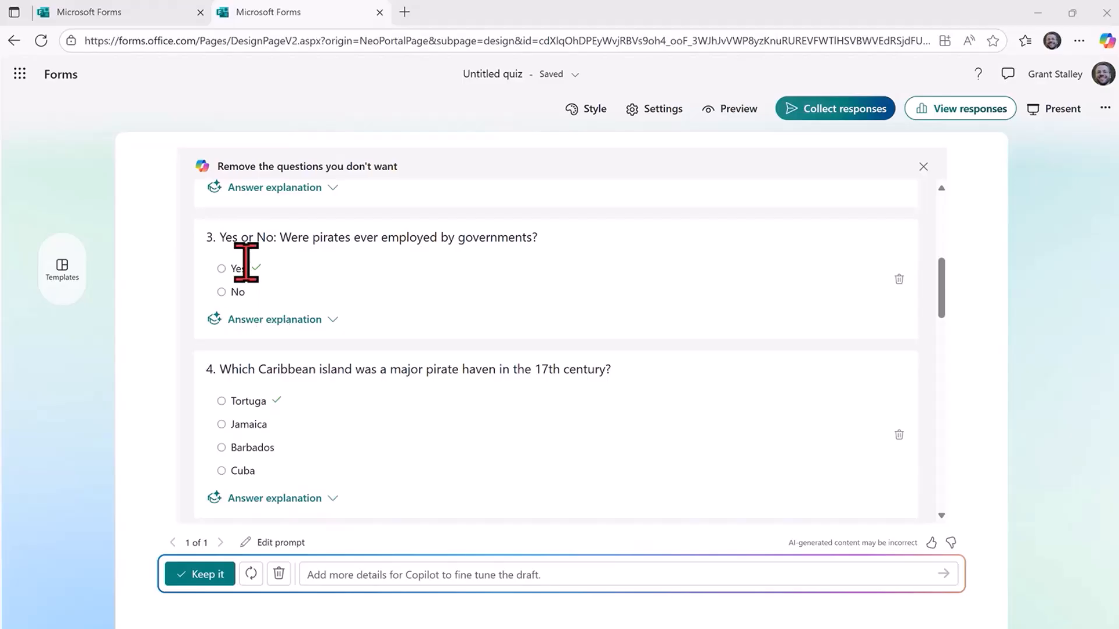
{"action": "scroll", "coordinate": [502, 215], "scroll_direction": "up", "scroll_amount": 1}
{"action": "scroll", "coordinate": [501, 219], "scroll_direction": "up", "scroll_amount": 5}
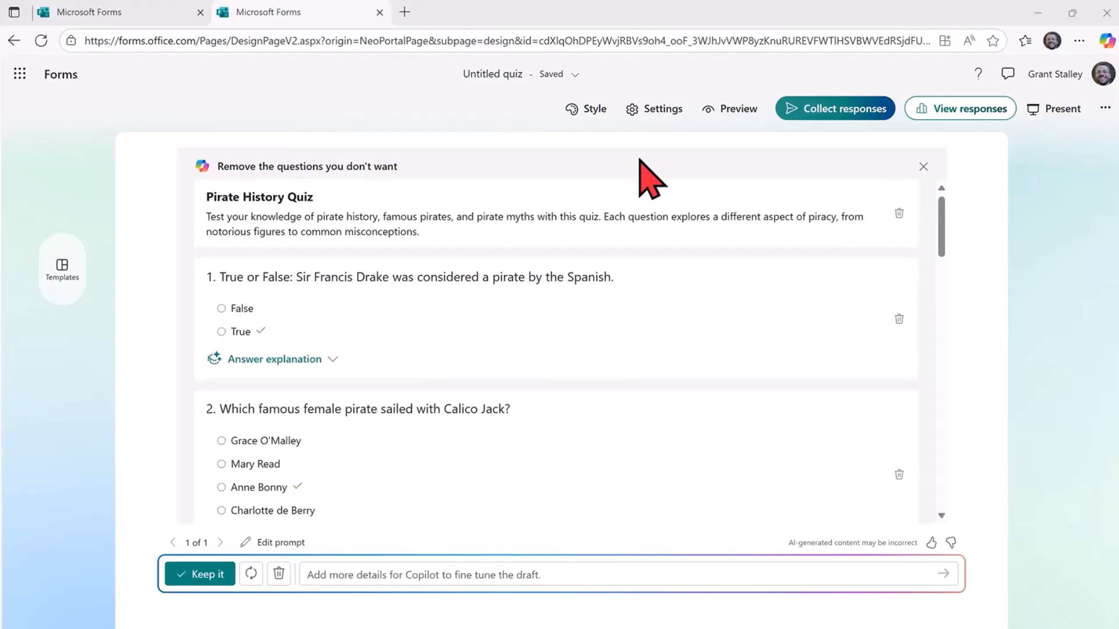
Preview the untitled quiz, submit an empty response and return to the editor.
{"action": "left_click", "coordinate": [739, 109]}
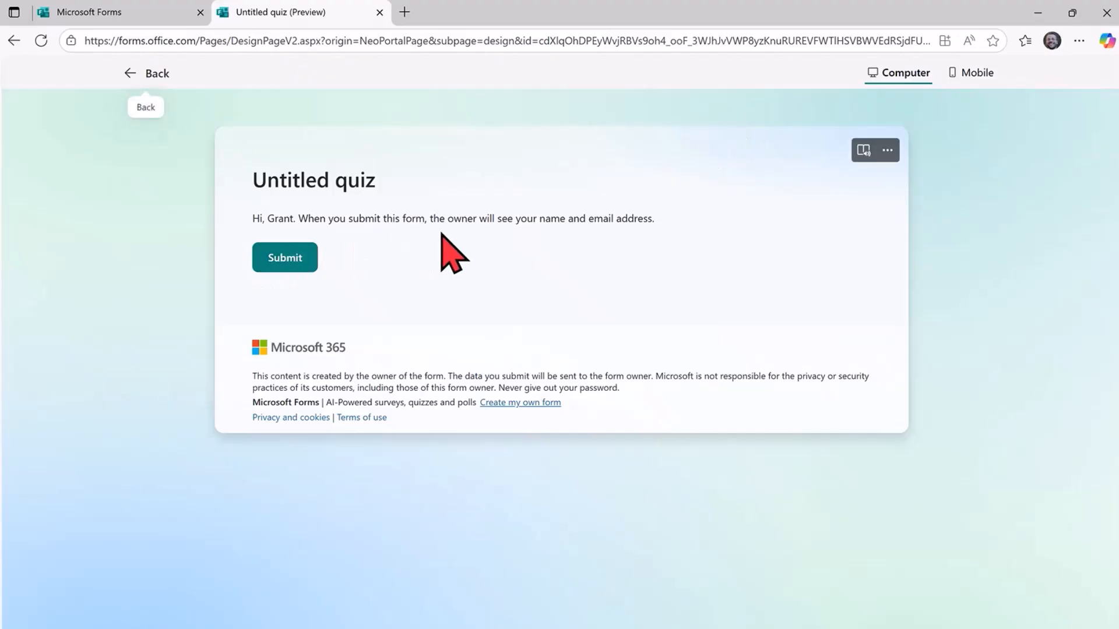
{"action": "left_click", "coordinate": [282, 265]}
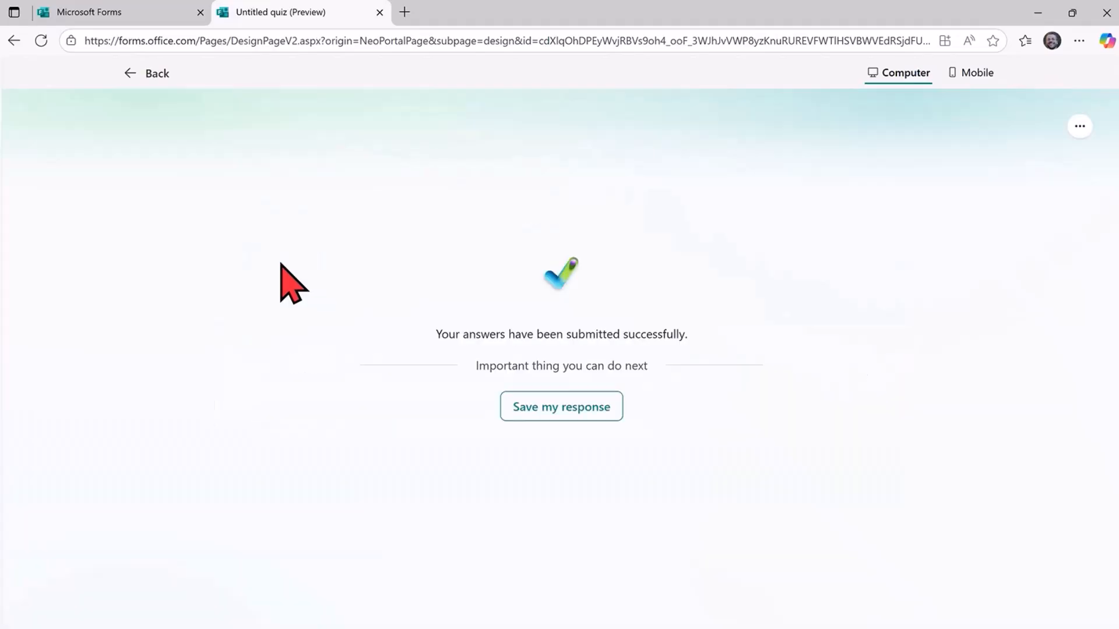
{"action": "left_click", "coordinate": [133, 75]}
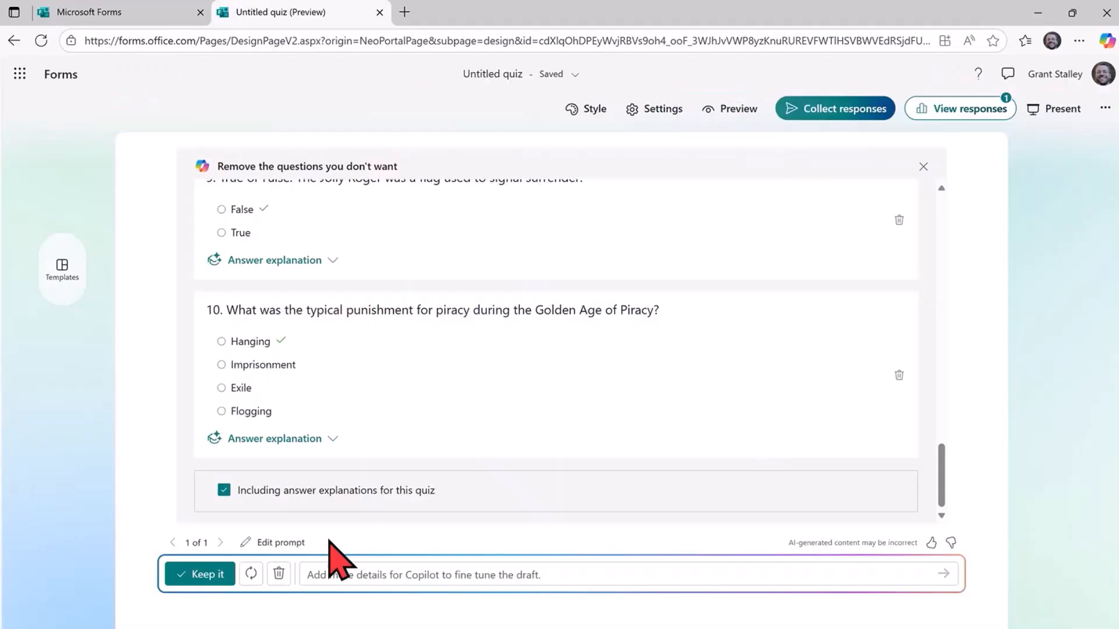
Keep the Copilot-drafted questions with answer explanations and look through Copilot's suggestions for improving the form.
{"action": "left_click", "coordinate": [198, 576]}
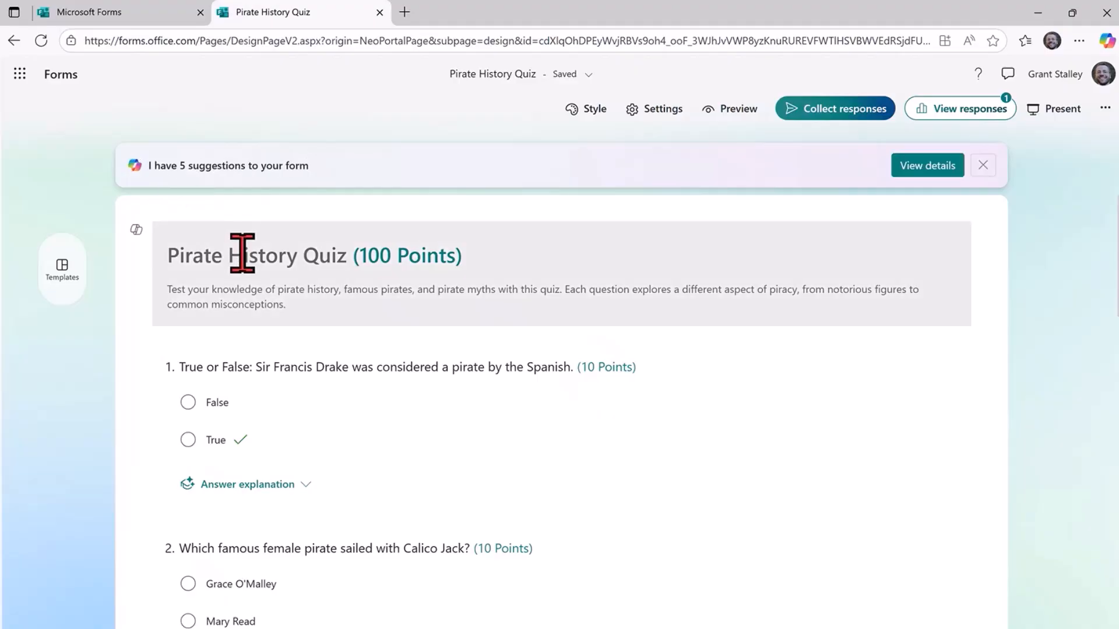
{"action": "left_click", "coordinate": [943, 175]}
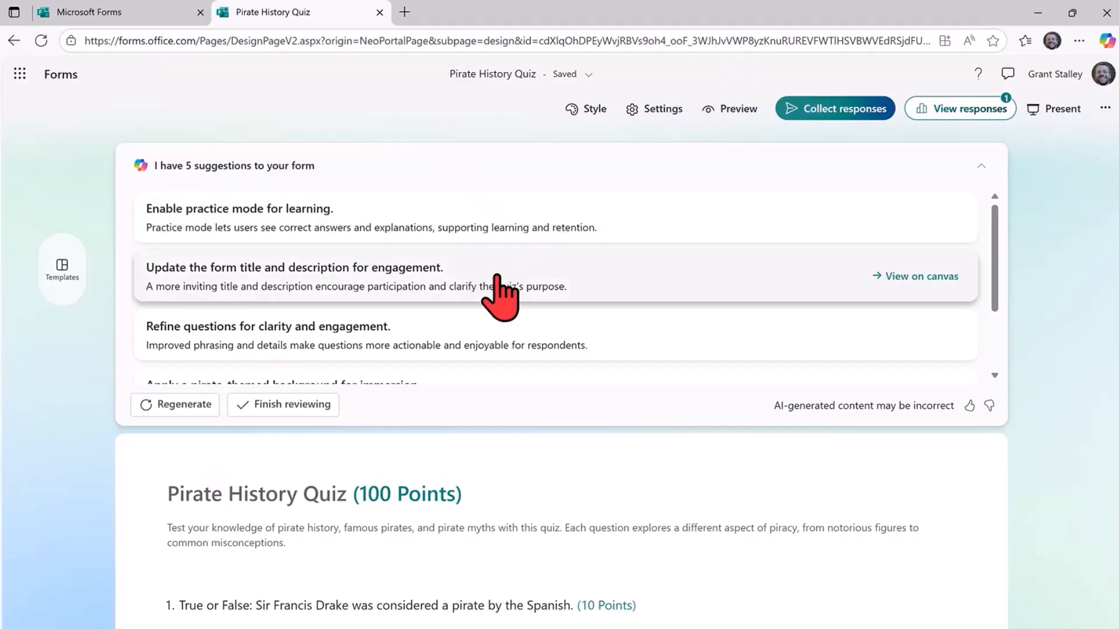
{"action": "scroll", "coordinate": [504, 289], "scroll_direction": "down", "scroll_amount": 1}
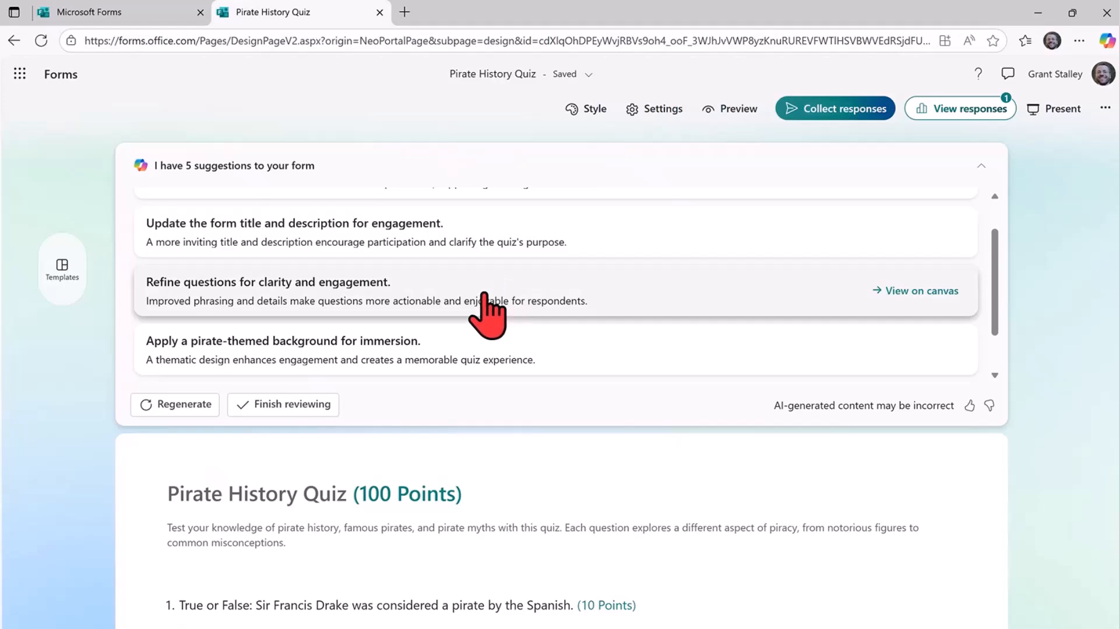
{"action": "scroll", "coordinate": [699, 314], "scroll_direction": "down", "scroll_amount": 1}
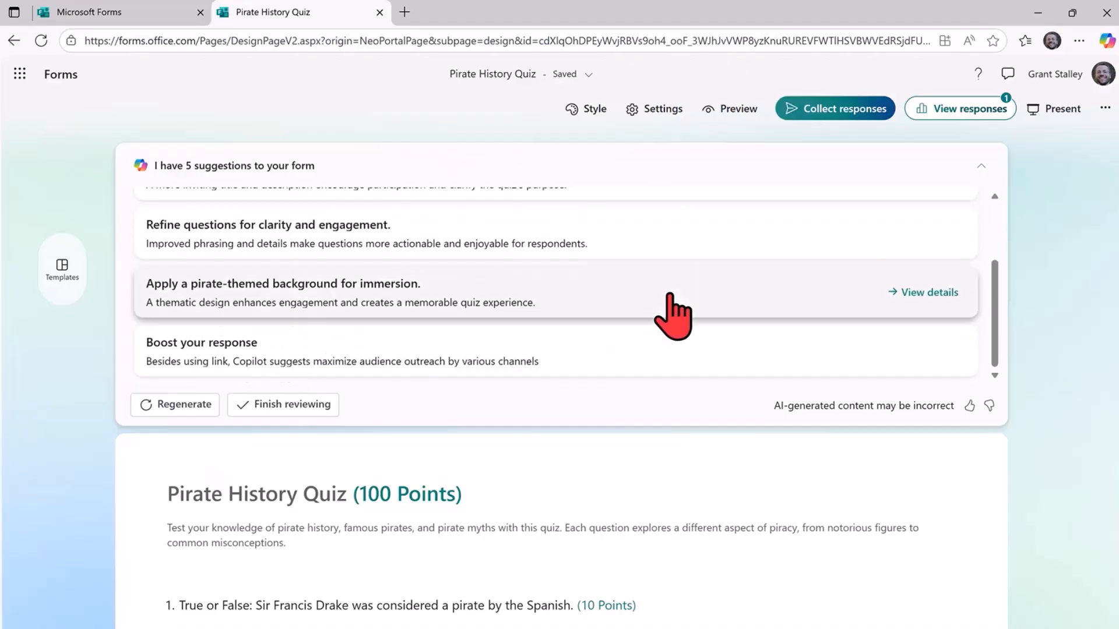
Apply Copilot's pirate-themed background suggestion using the ocean waves at sunset design, and keep it.
{"action": "left_click", "coordinate": [705, 290]}
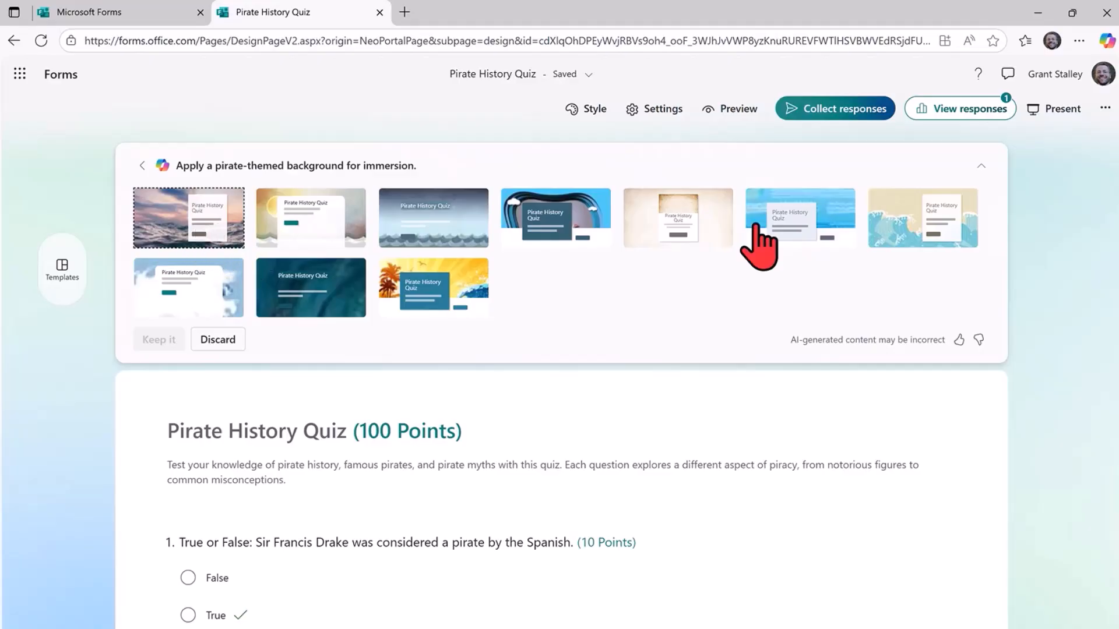
{"action": "left_click", "coordinate": [173, 231]}
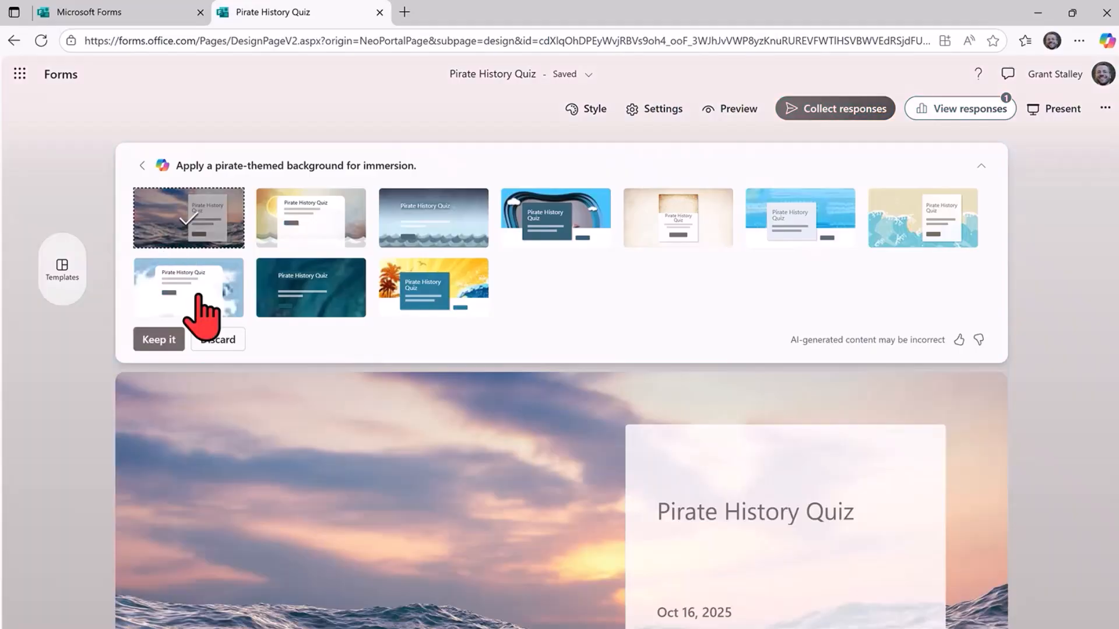
{"action": "left_click", "coordinate": [159, 339]}
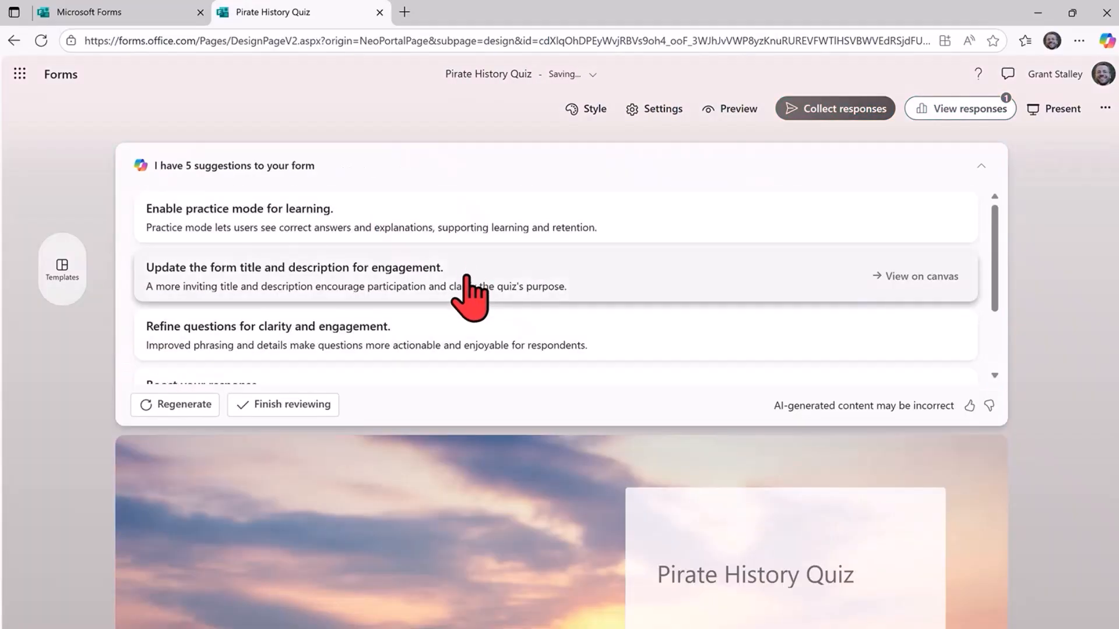
Apply Copilot's suggestions to update the form title and description and to refine the questions for clarity and engagement.
{"action": "left_click", "coordinate": [492, 292]}
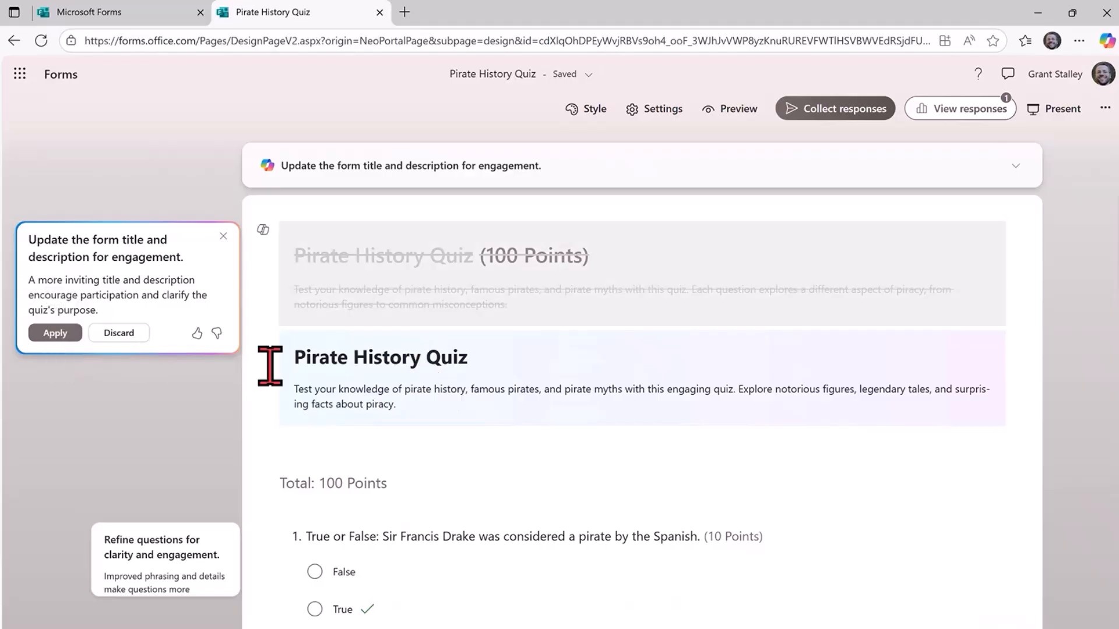
{"action": "left_click", "coordinate": [65, 336]}
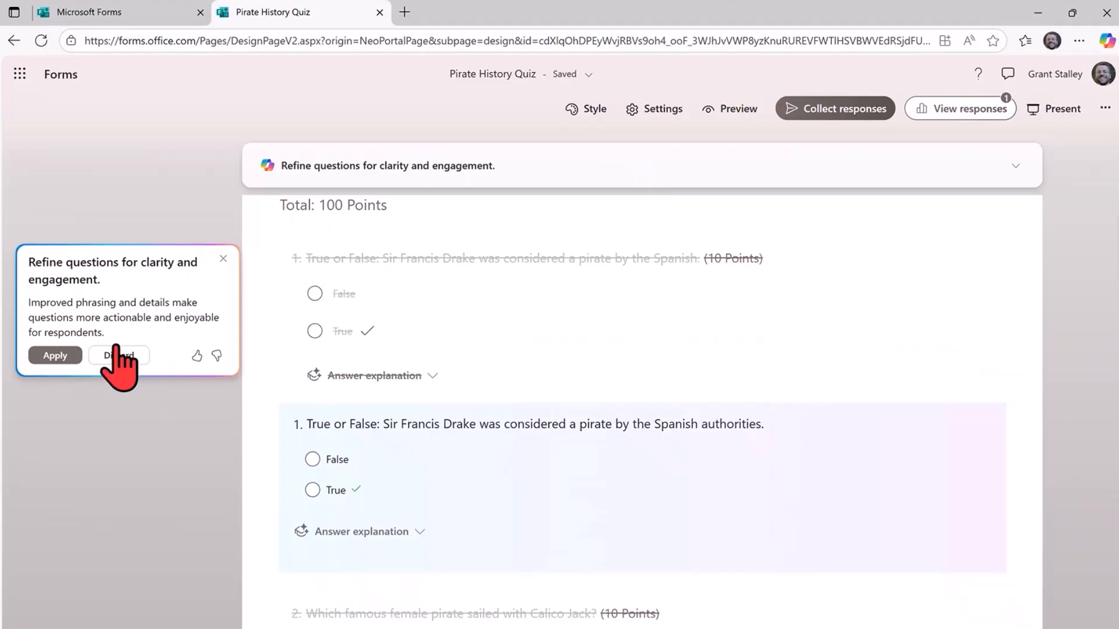
{"action": "left_click", "coordinate": [56, 355]}
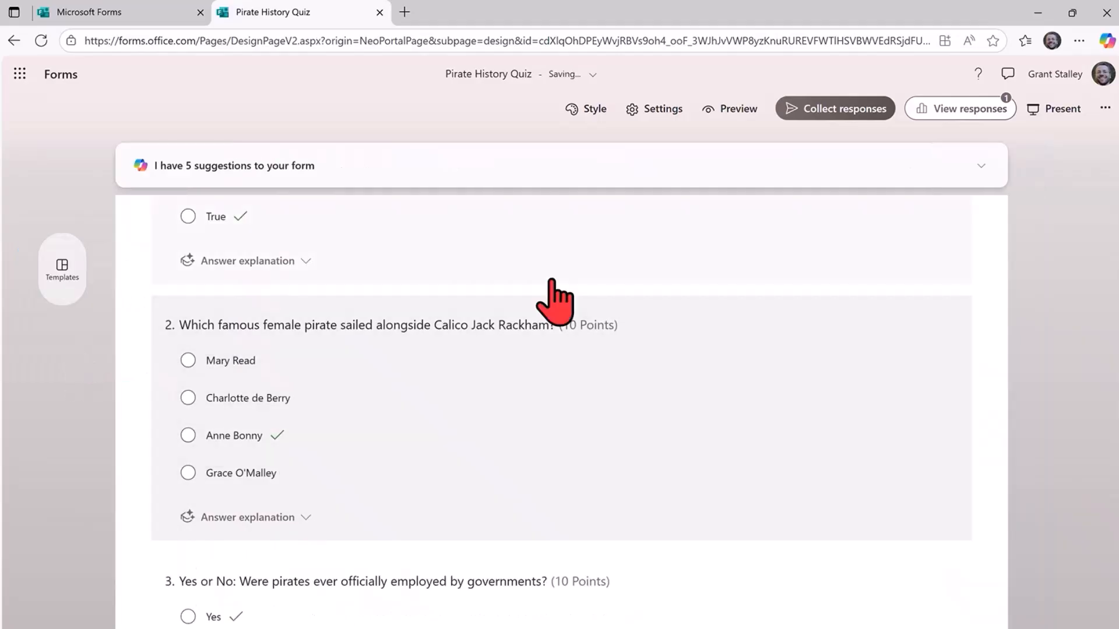
Preview the Pirate History Quiz, start it and look through all of its questions without answering.
{"action": "scroll", "coordinate": [553, 277], "scroll_direction": "down", "scroll_amount": 6}
{"action": "scroll", "coordinate": [555, 276], "scroll_direction": "up", "scroll_amount": 14}
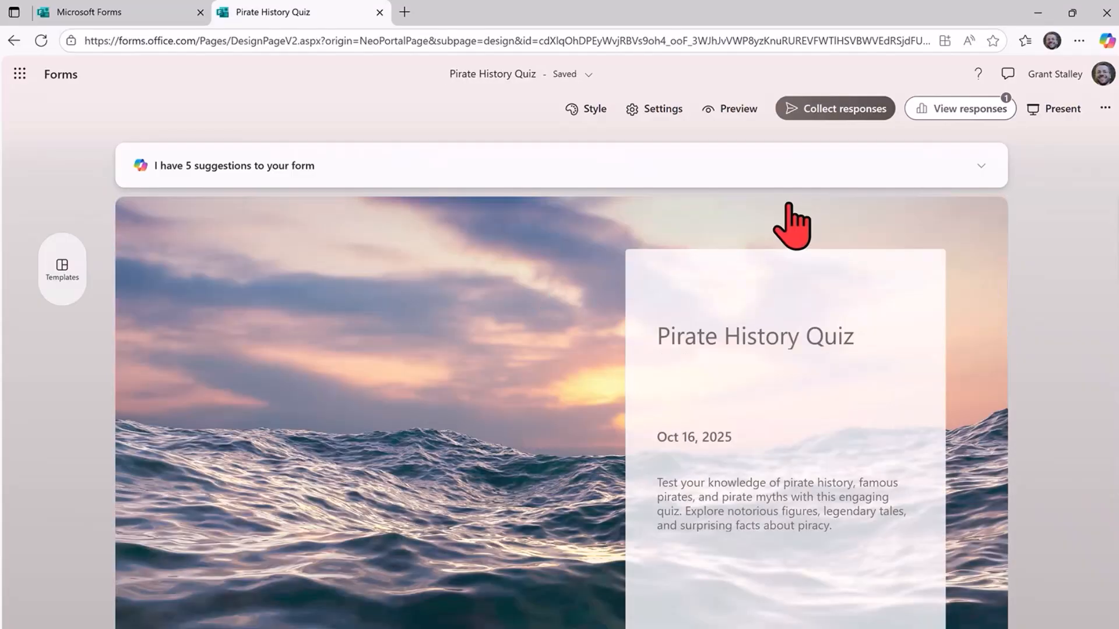
{"action": "left_click", "coordinate": [748, 116]}
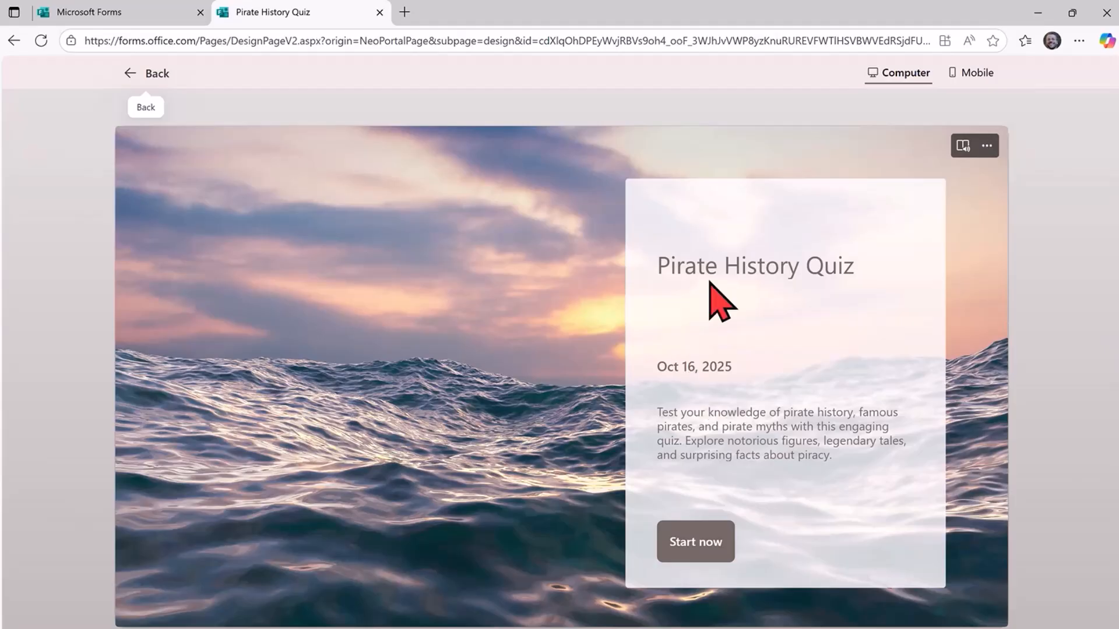
{"action": "left_click", "coordinate": [673, 545]}
{"action": "scroll", "coordinate": [288, 344], "scroll_direction": "down", "scroll_amount": 10}
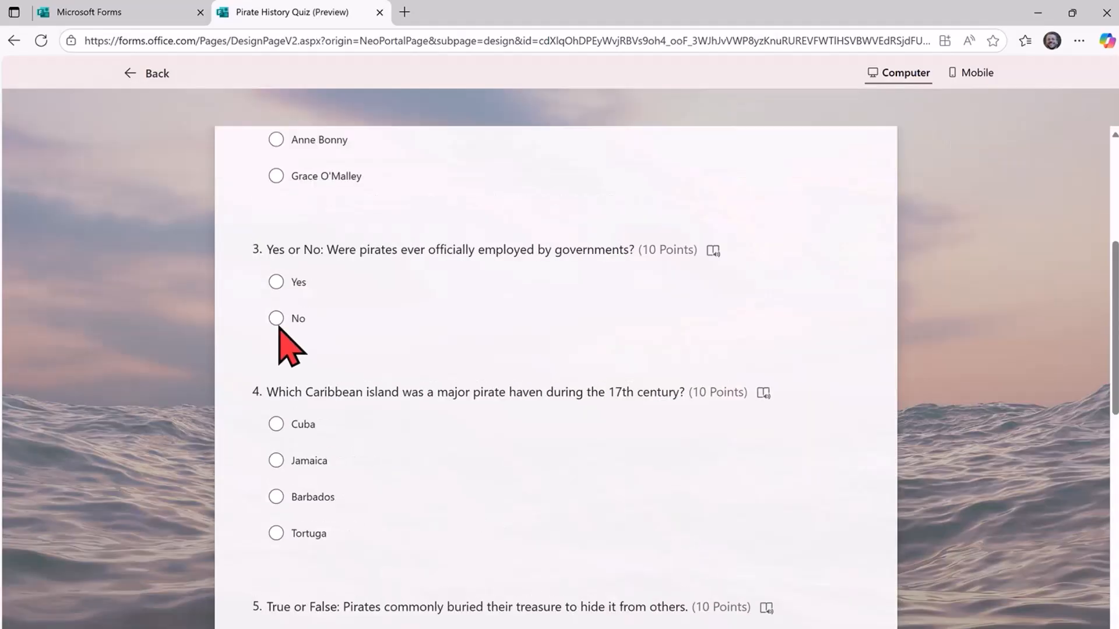
{"action": "scroll", "coordinate": [415, 398], "scroll_direction": "down", "scroll_amount": 5}
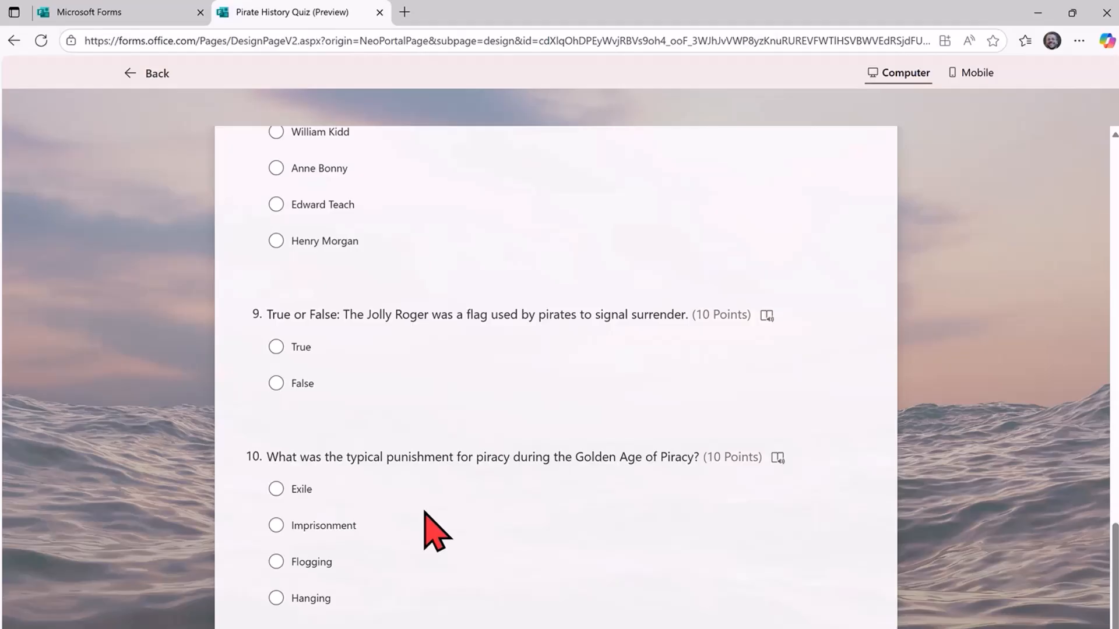
{"action": "scroll", "coordinate": [493, 496], "scroll_direction": "up", "scroll_amount": 5}
{"action": "scroll", "coordinate": [492, 475], "scroll_direction": "up", "scroll_amount": 15}
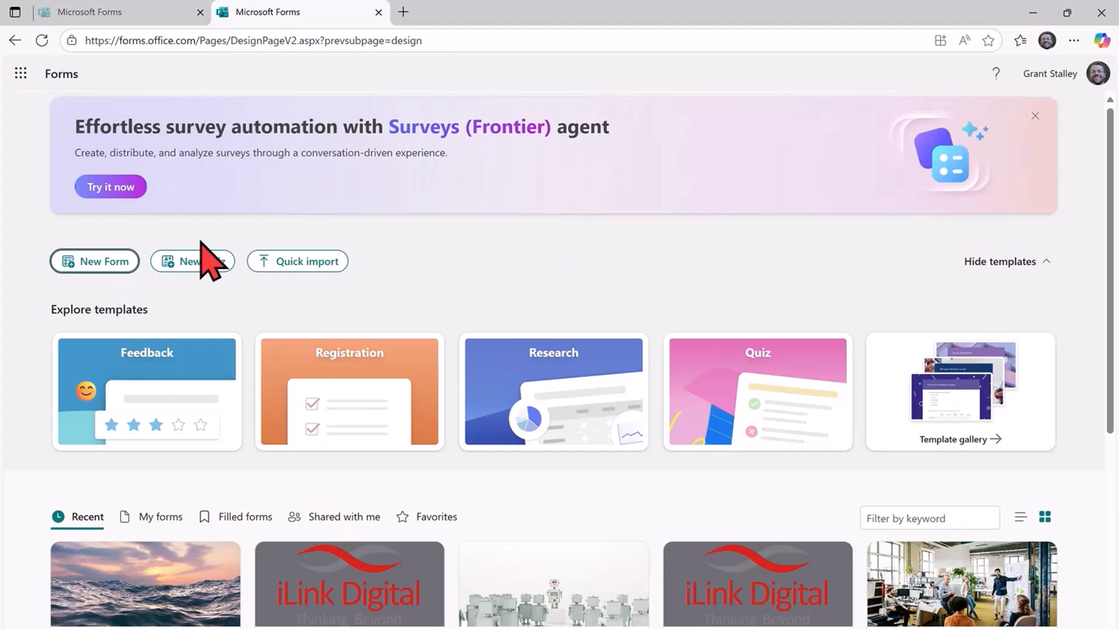
Start a new form and describe it to Copilot as an employee satisfaction survey for an IT Team, taking no longer than 5 minutes to respond.
{"action": "left_click", "coordinate": [105, 272]}
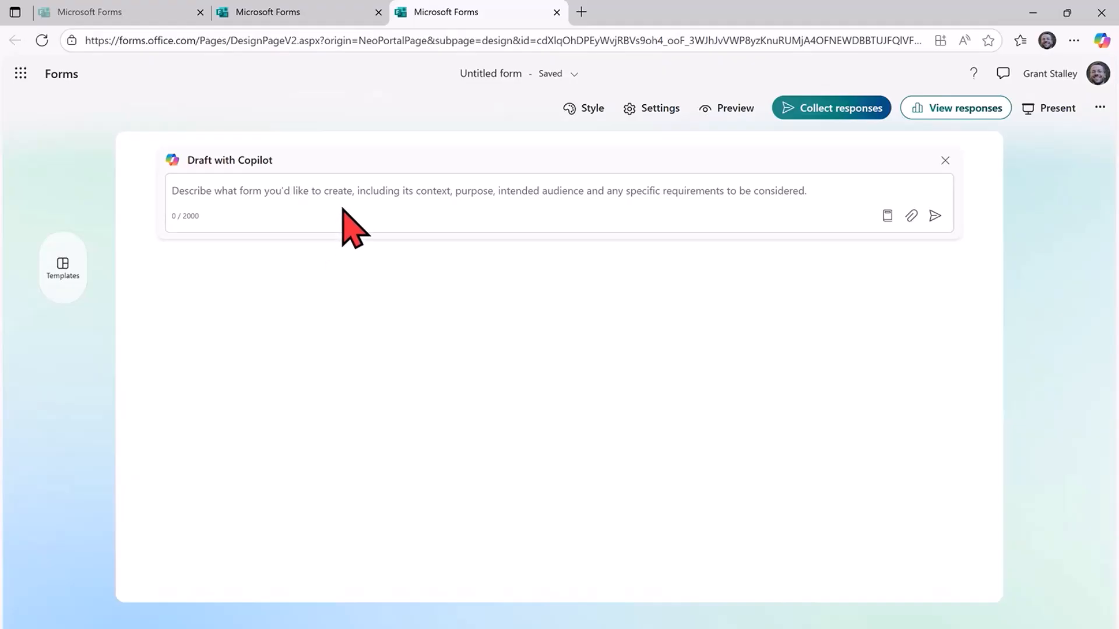
{"action": "left_click", "coordinate": [451, 197]}
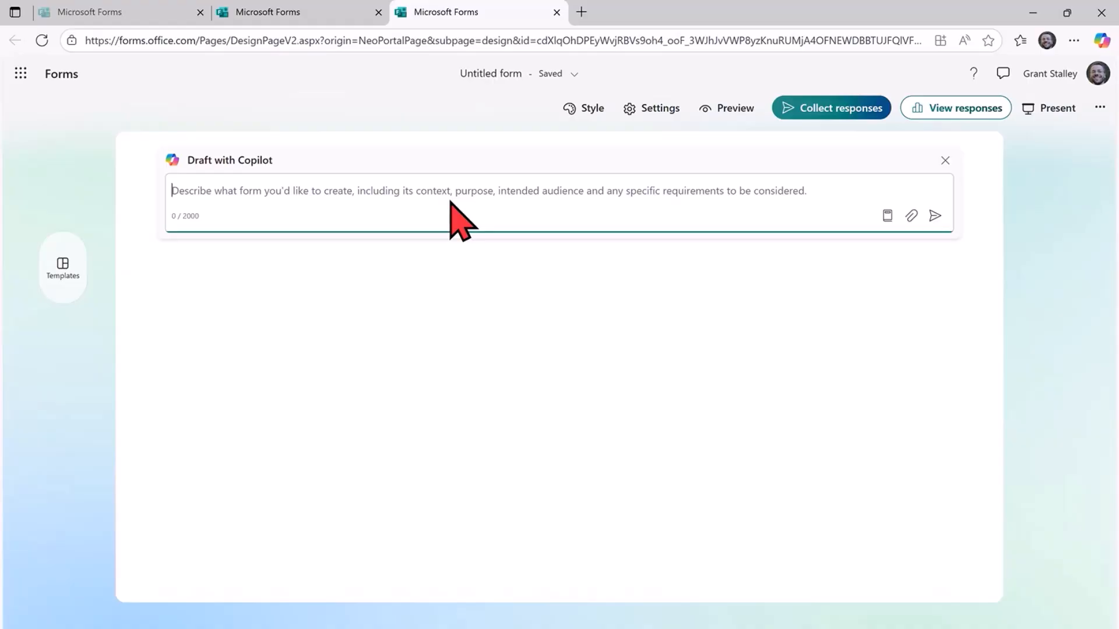
{"action": "type", "text": "An employee satisfa"}
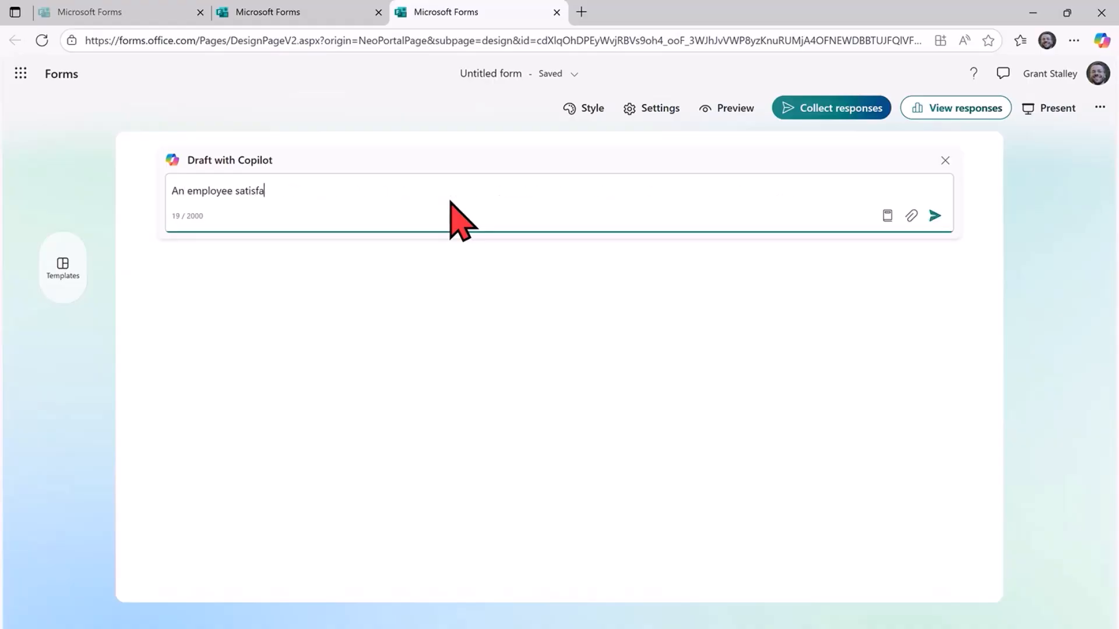
{"action": "type", "text": "ction survey for an IT Team."}
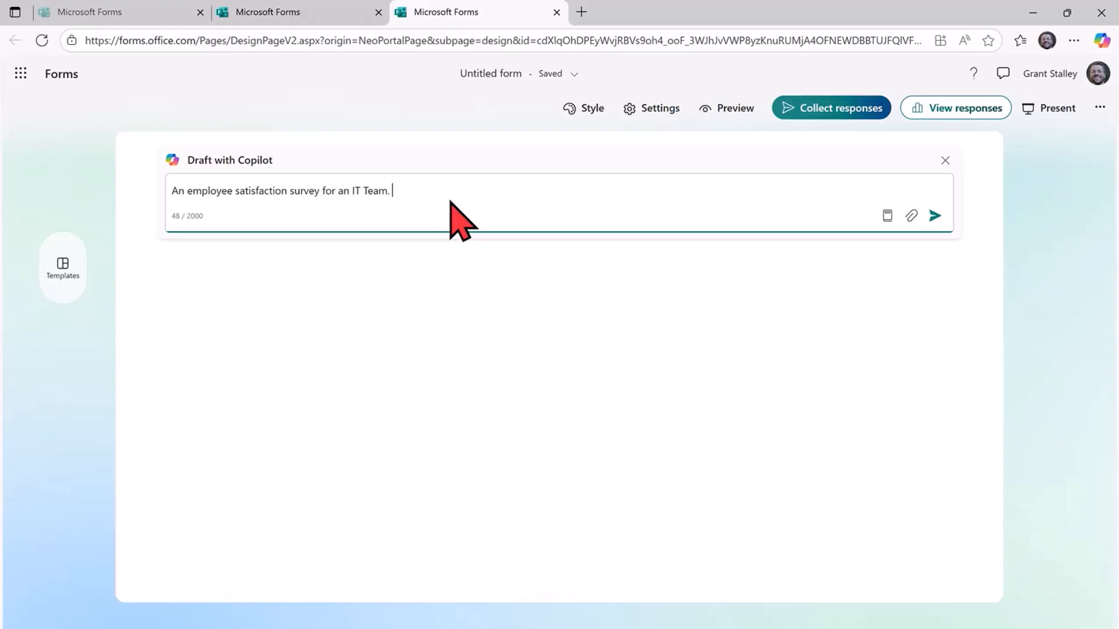
{"action": "type", "text": " Make the survey take no longer than"}
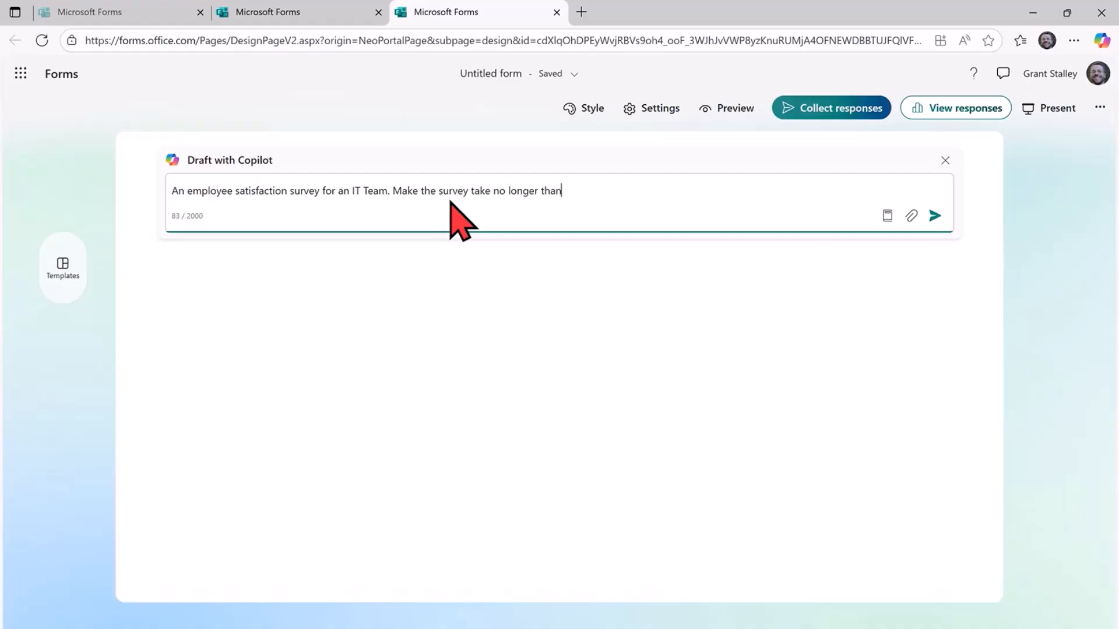
{"action": "type", "text": " 5 minutes to response"}
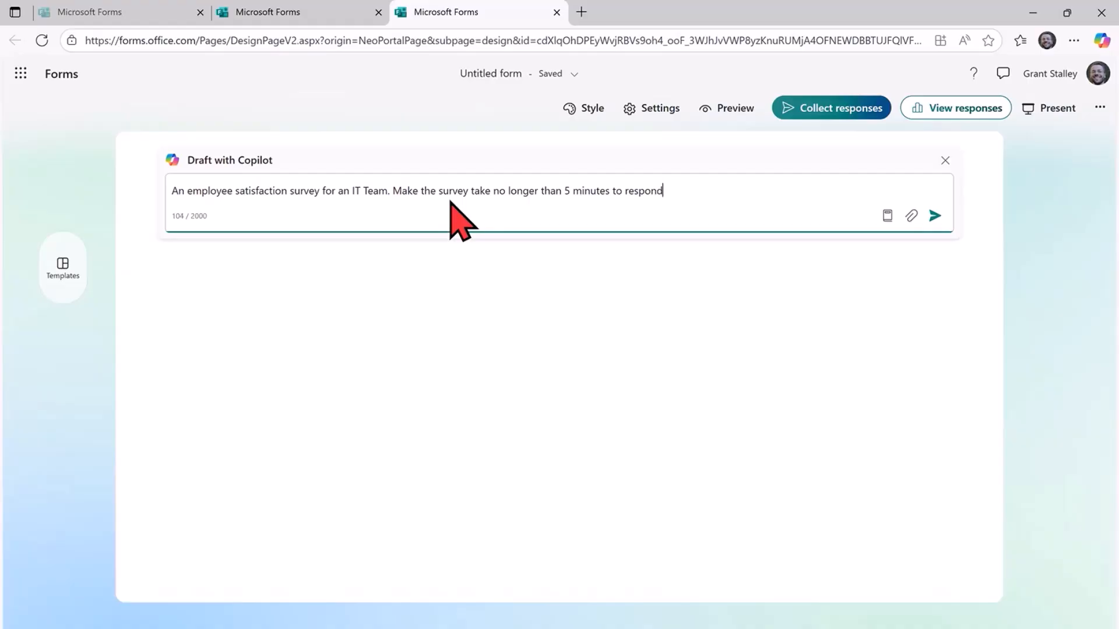
{"action": "type", "text": "Inlcdu"}
Extend the prompt with "Include a mix of ratings as well as open ended free-form response questions." and generate the draft.
{"action": "key", "text": "BackSpace"}
{"action": "key", "text": "BackSpace"}
{"action": "key", "text": "BackSpace"}
{"action": "key", "text": "BackSpace"}
{"action": "type", "text": "clude a mix of rating"}
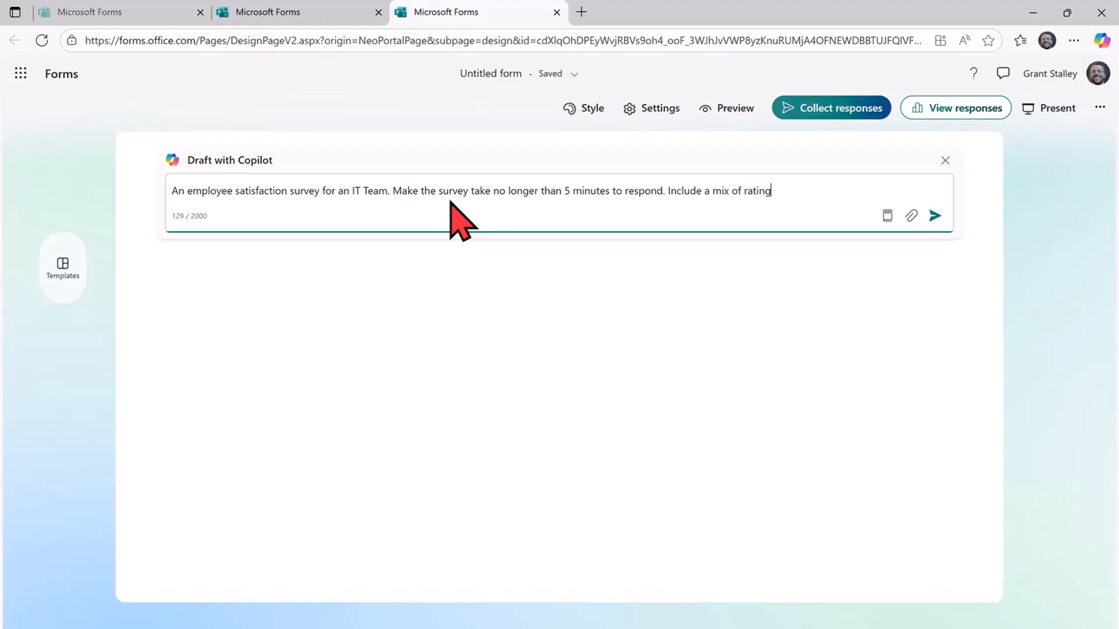
{"action": "type", "text": "s as well as open ended free-form response questions"}
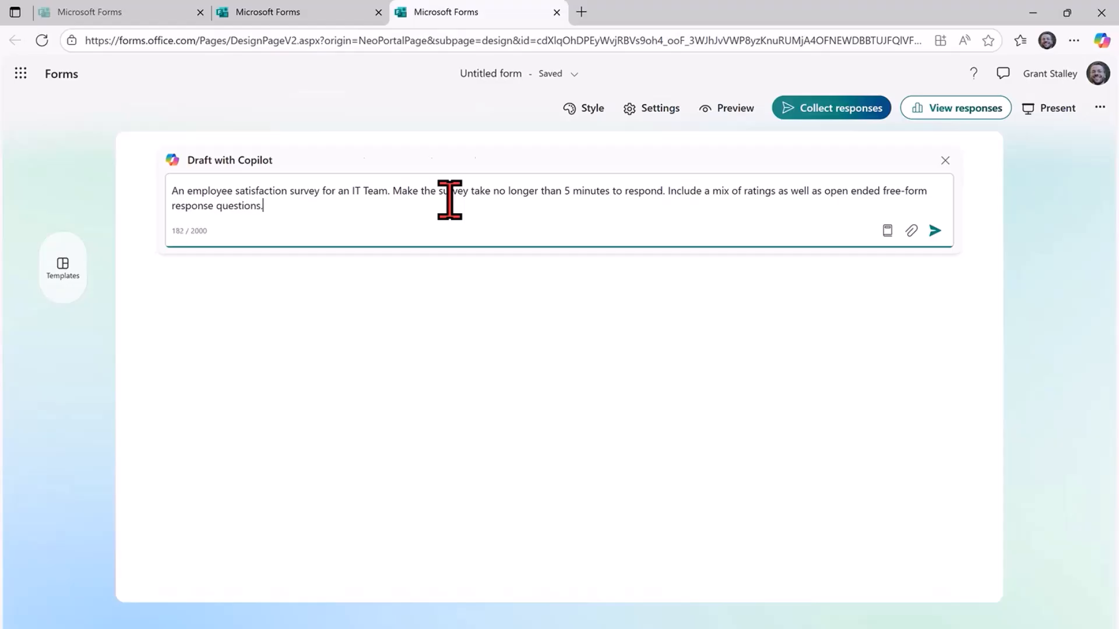
{"action": "type", "text": "."}
{"action": "key", "text": "Return"}
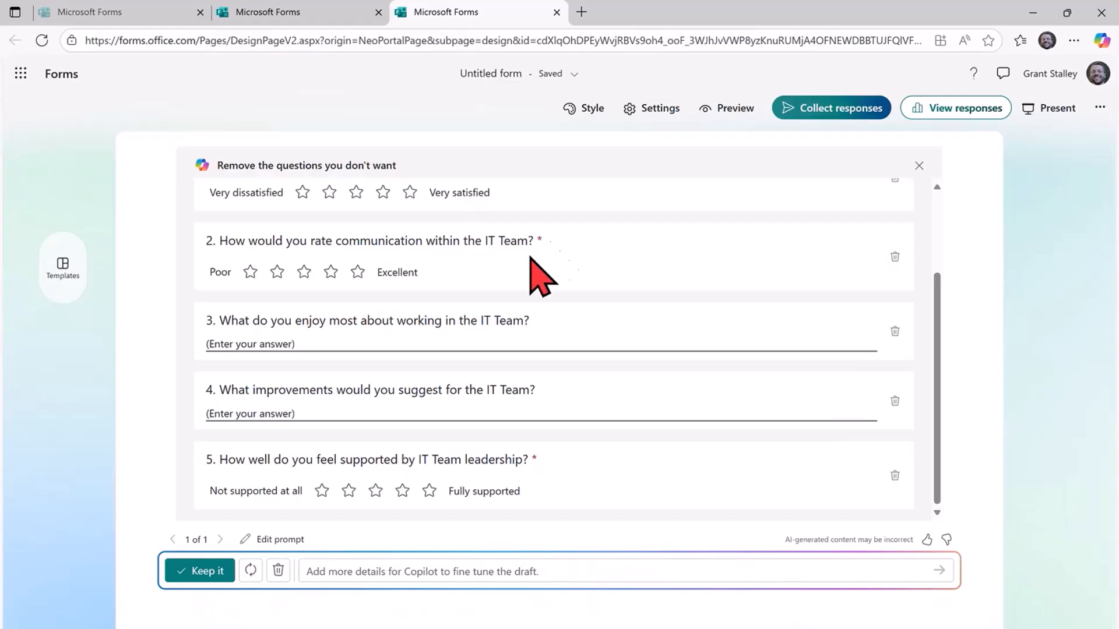
Try to fine-tune the survey draft by asking Copilot to add a final question asking for suggestions for employee engagement activities.
{"action": "scroll", "coordinate": [626, 259], "scroll_direction": "up", "scroll_amount": 3}
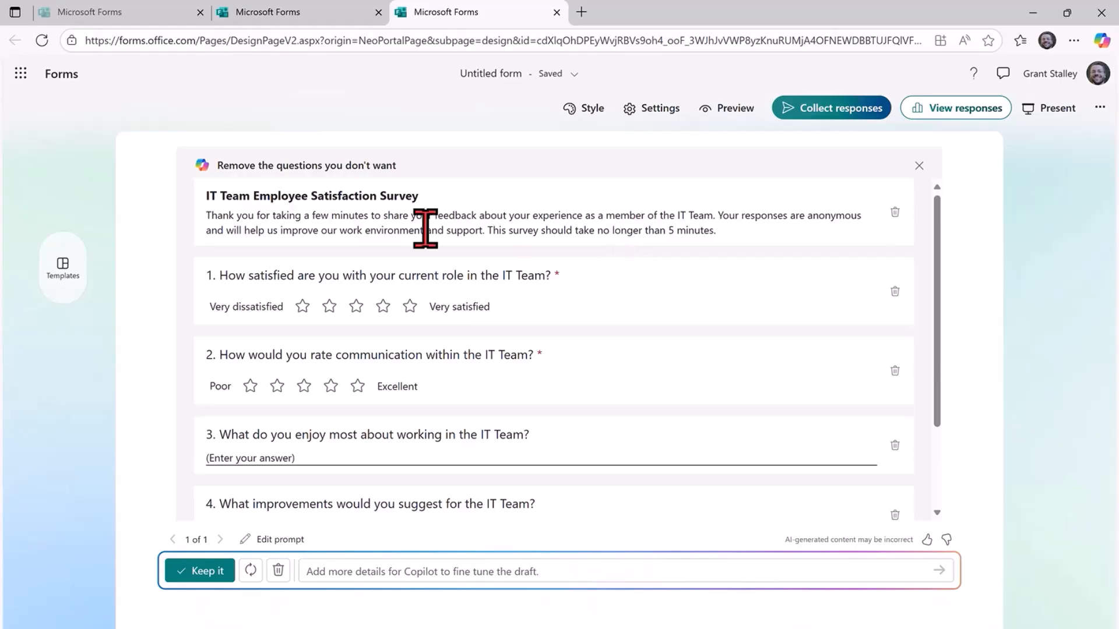
{"action": "scroll", "coordinate": [433, 353], "scroll_direction": "down", "scroll_amount": 2}
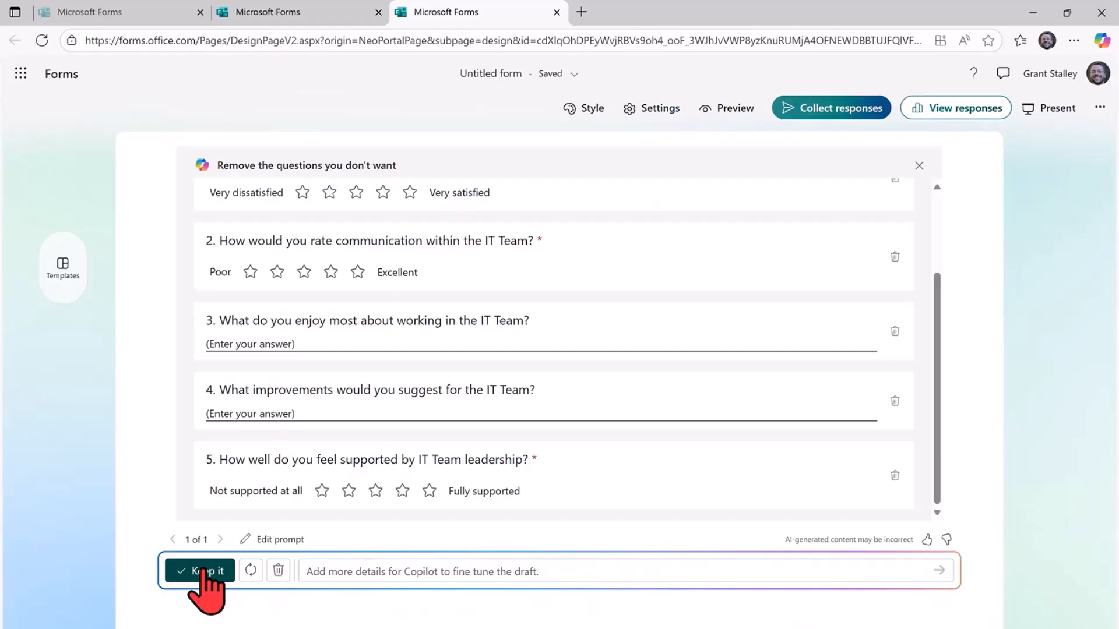
{"action": "left_click", "coordinate": [391, 566]}
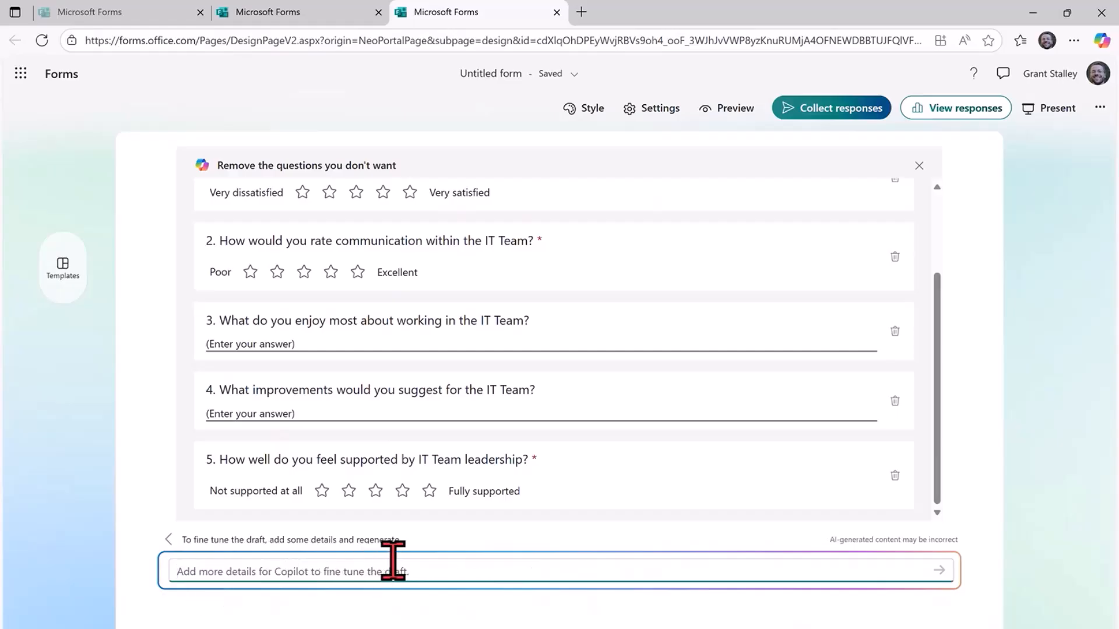
{"action": "type", "text": "Add a final "}
{"action": "type", "text": "question asking f"}
{"action": "type", "text": "ro an"}
{"action": "type", "text": "or suggestio"}
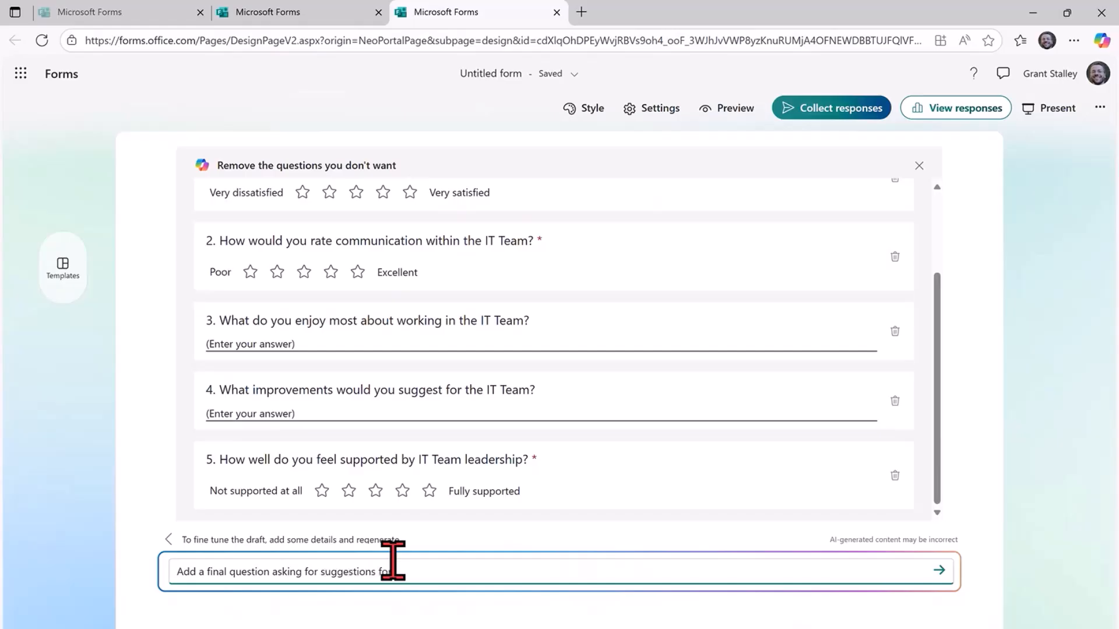
{"action": "type", "text": "ns for employee engagement activities"}
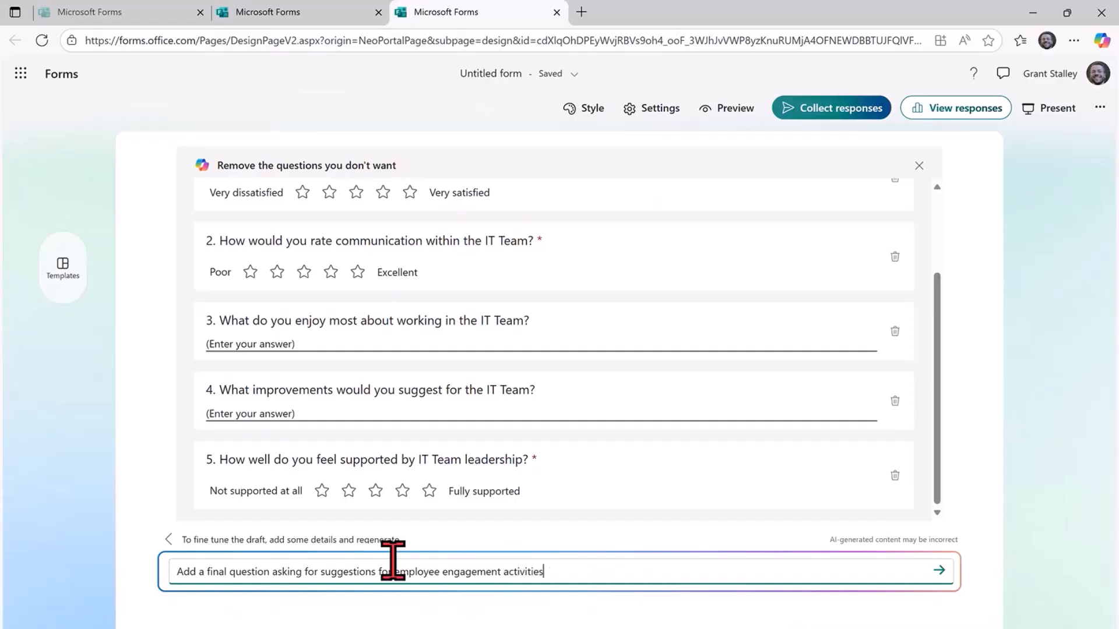
{"action": "key", "text": "Return"}
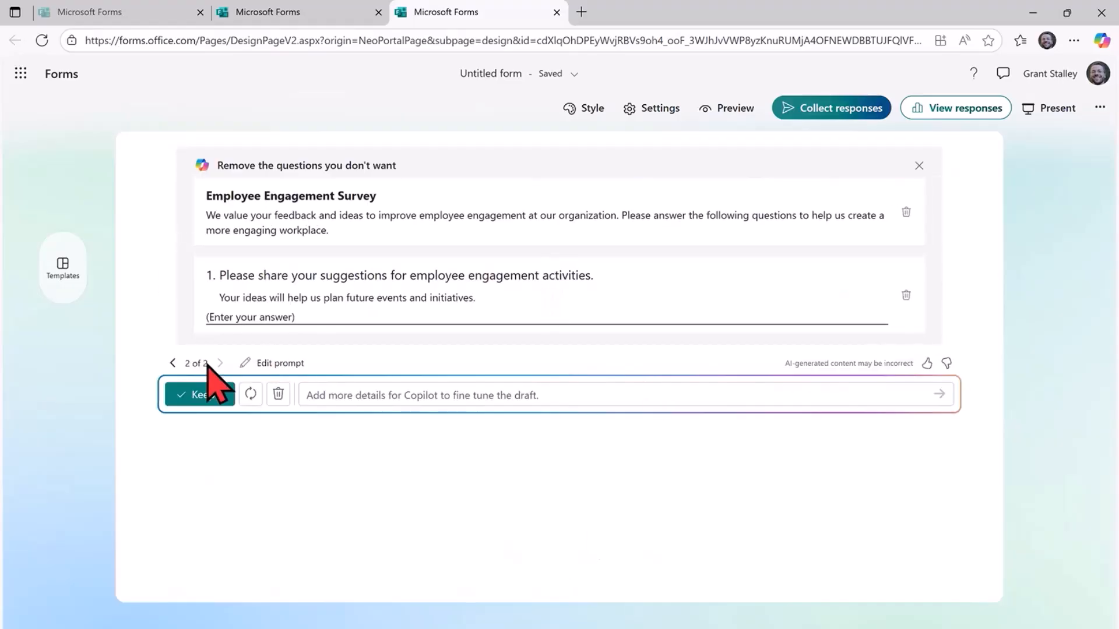
Return to the previous Copilot draft, IT Team Employee Satisfaction Survey, and keep it.
{"action": "left_click", "coordinate": [381, 389]}
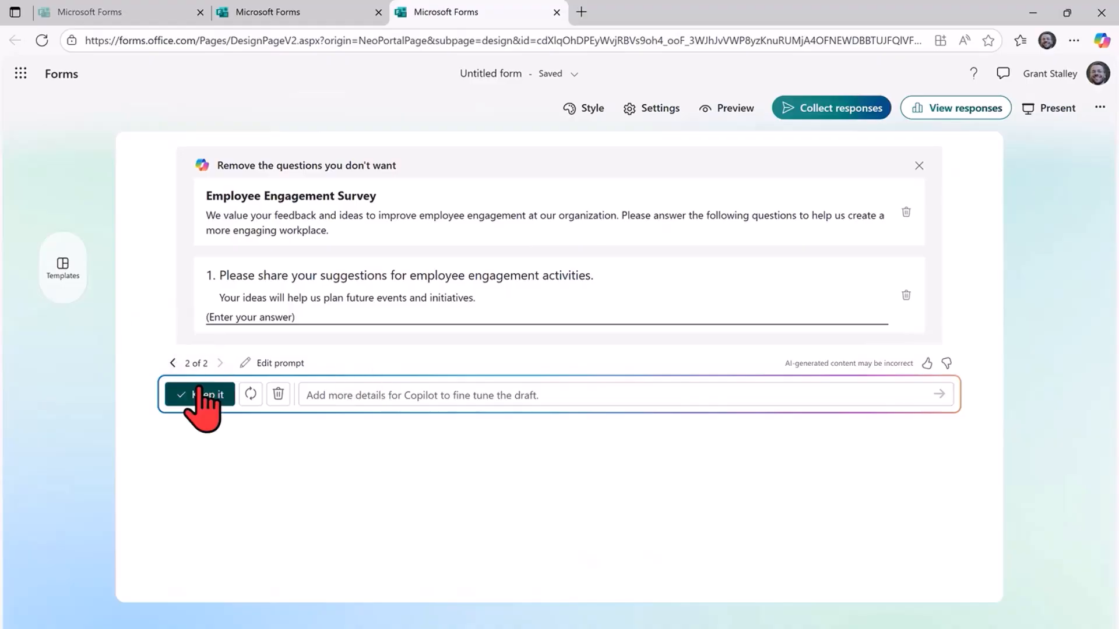
{"action": "left_click", "coordinate": [173, 363]}
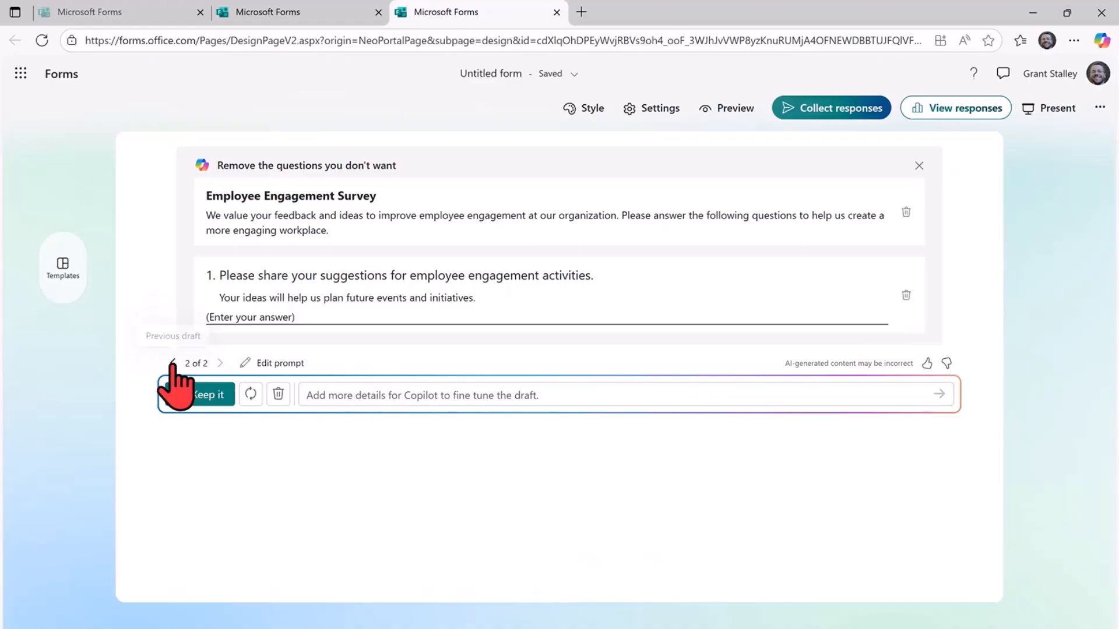
{"action": "left_click", "coordinate": [190, 568]}
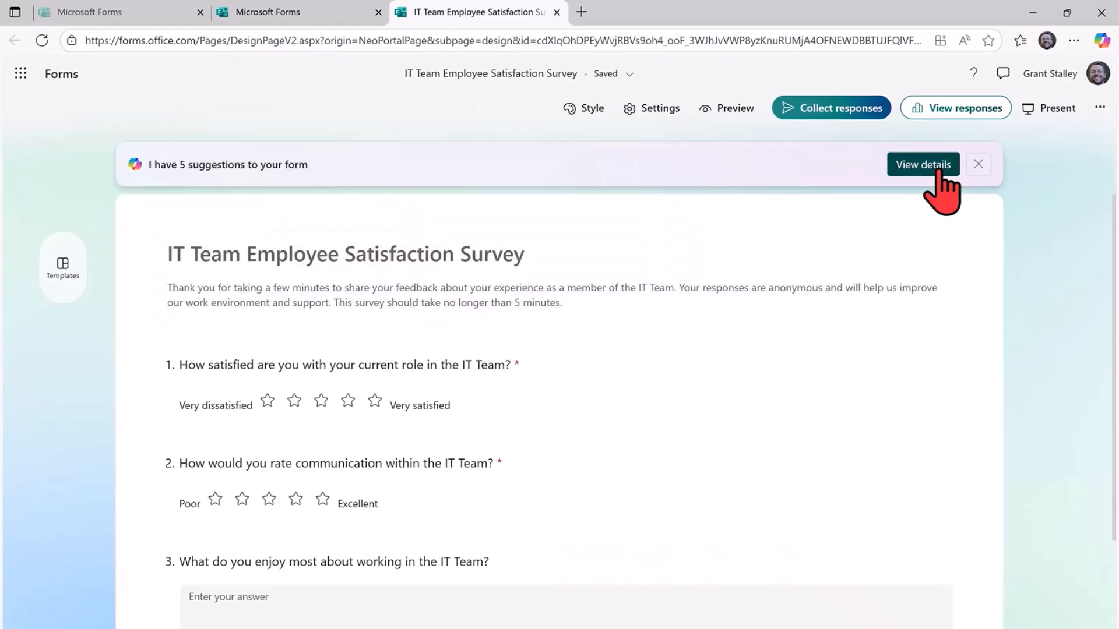
Apply Copilot's suggestion to add survey questions addressing skill utilization and work-life balance.
{"action": "left_click", "coordinate": [935, 167]}
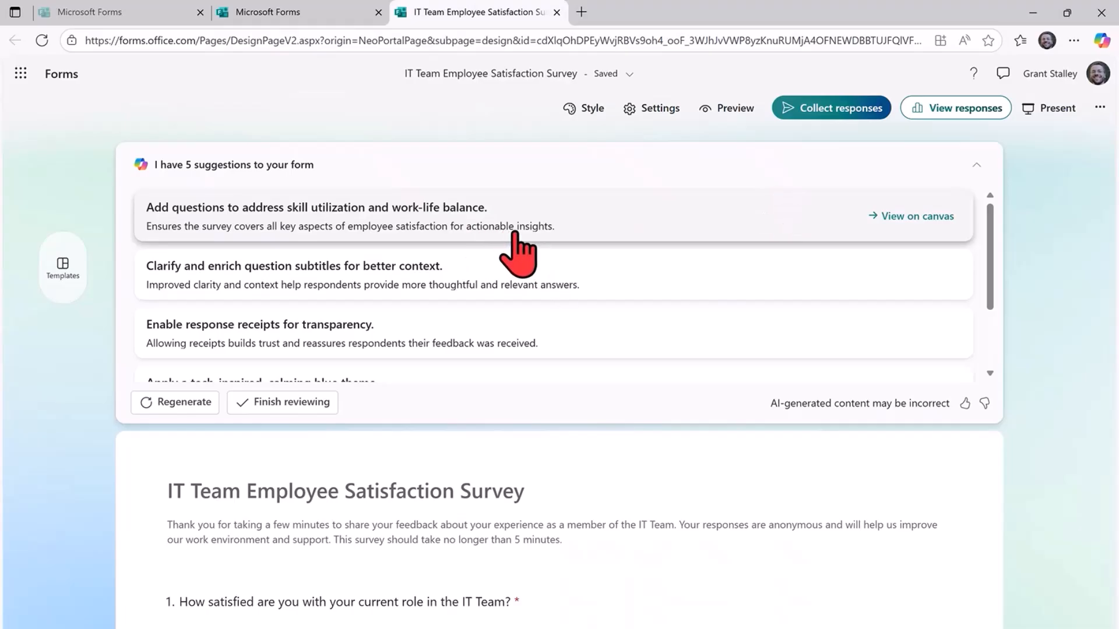
{"action": "left_click", "coordinate": [616, 228]}
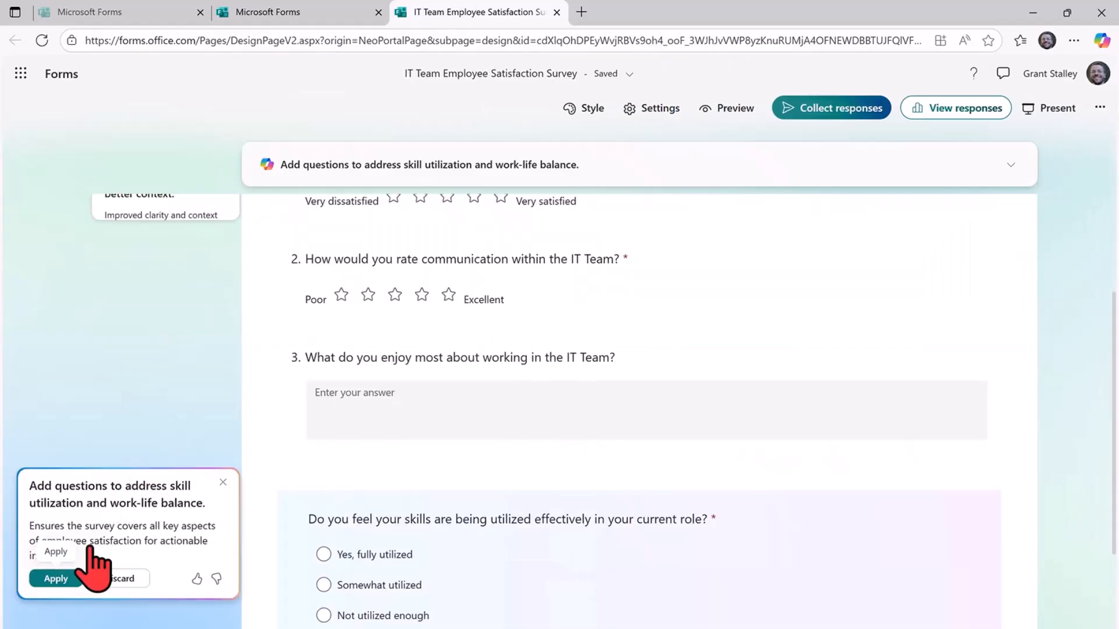
{"action": "left_click", "coordinate": [64, 578]}
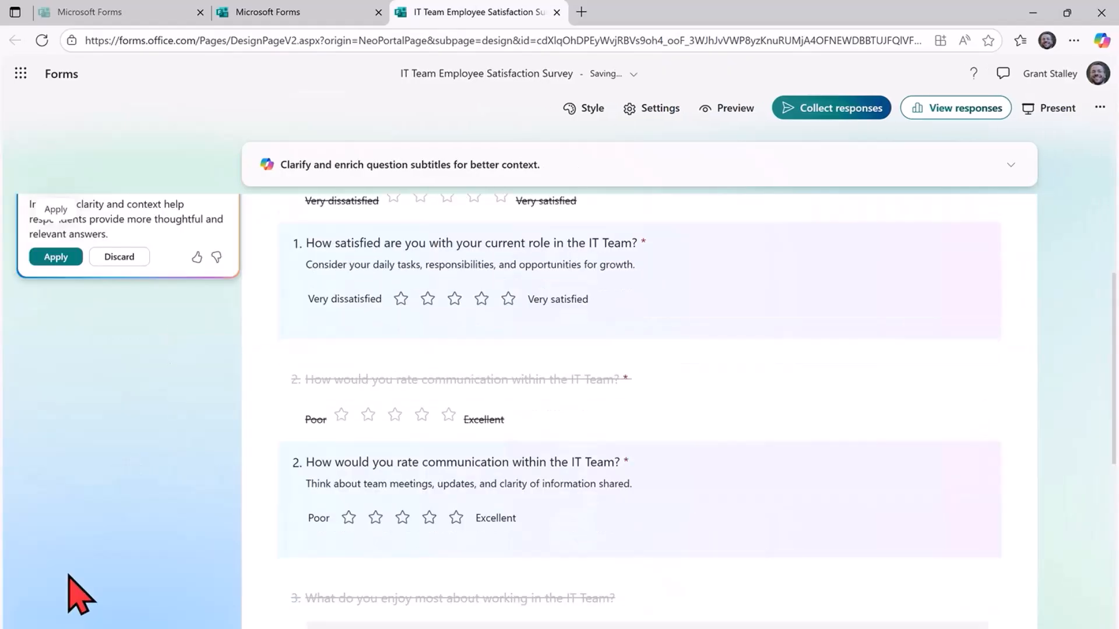
Review Copilot's suggestion to clarify and enrich the question subtitles, and close it without applying.
{"action": "scroll", "coordinate": [207, 423], "scroll_direction": "down", "scroll_amount": 10}
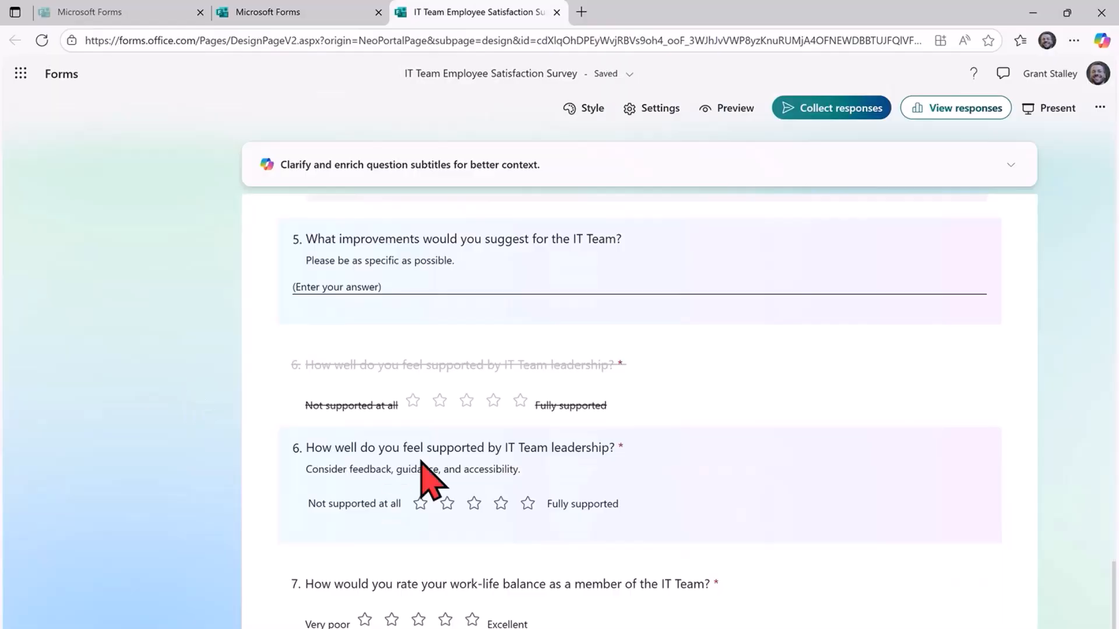
{"action": "left_click", "coordinate": [739, 182]}
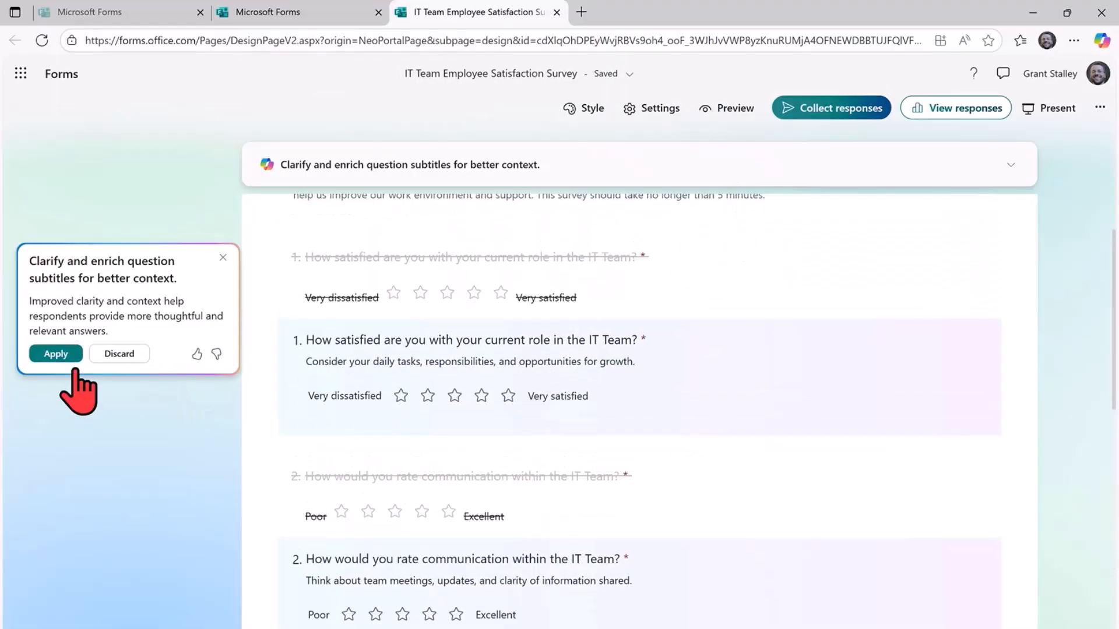
{"action": "left_click", "coordinate": [223, 258]}
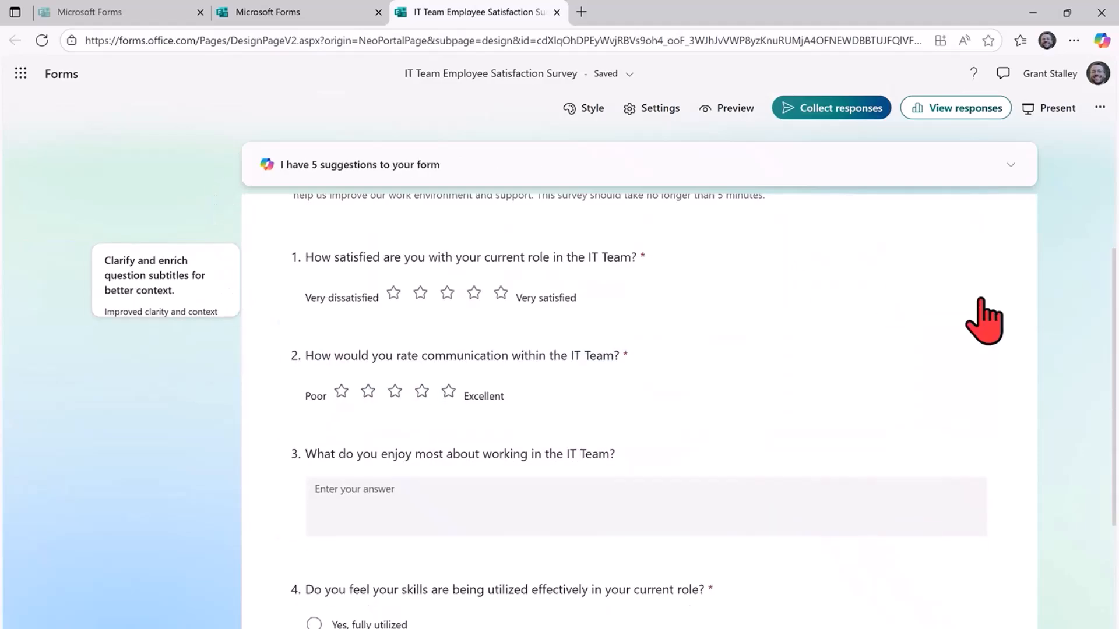
{"action": "scroll", "coordinate": [980, 298], "scroll_direction": "up", "scroll_amount": 2}
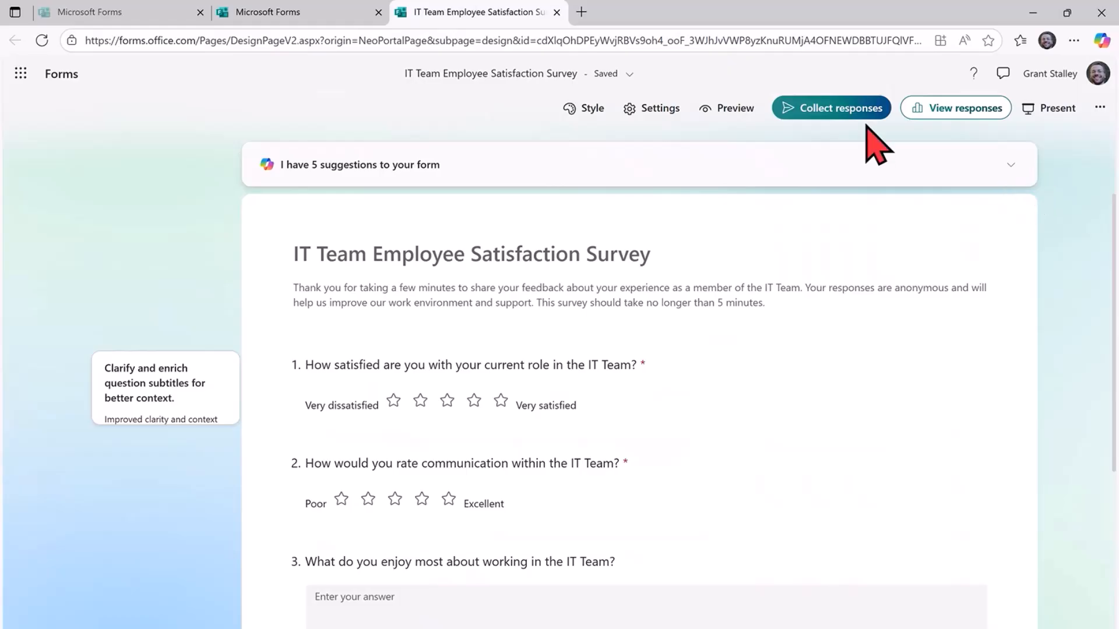
Examine the survey's options for sending and collecting responses, including the QR code and the embed code, and close them.
{"action": "left_click", "coordinate": [845, 125]}
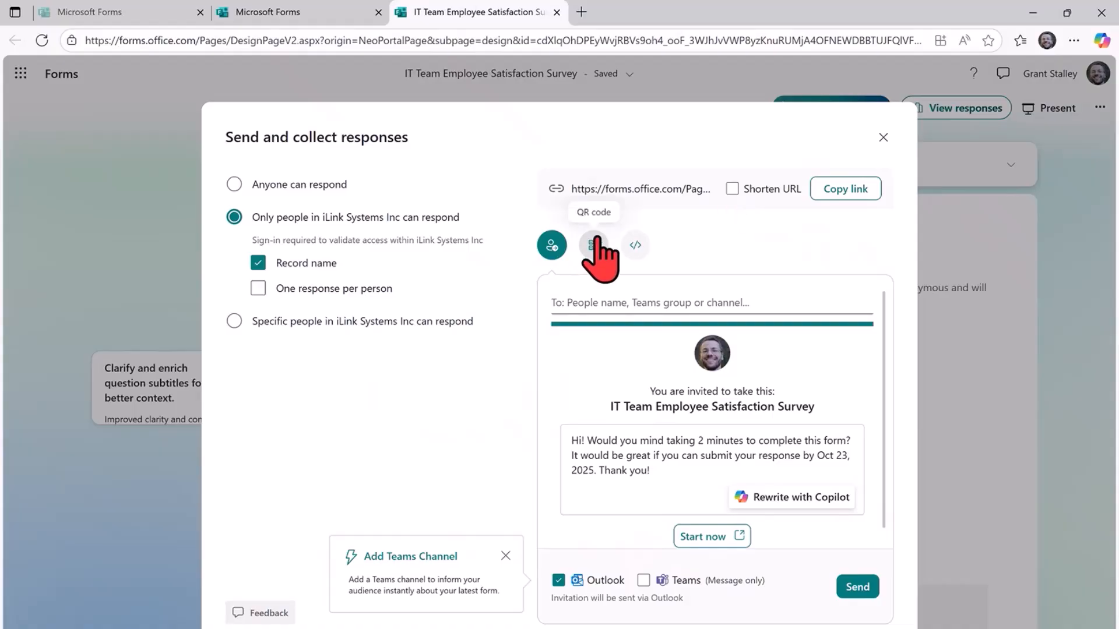
{"action": "left_click", "coordinate": [601, 262]}
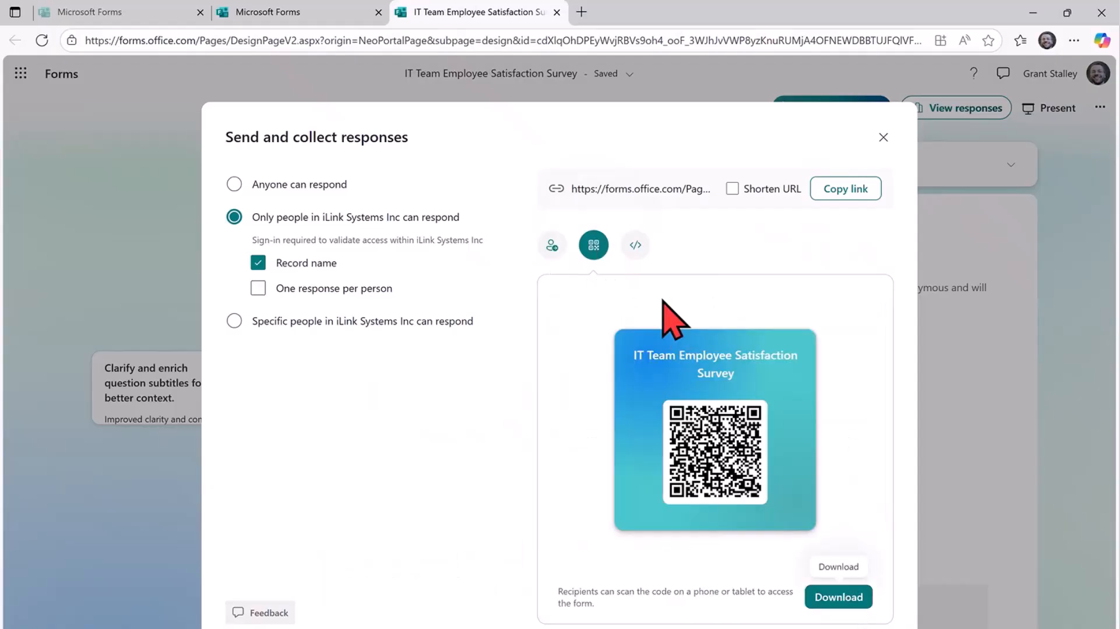
{"action": "left_click", "coordinate": [637, 248]}
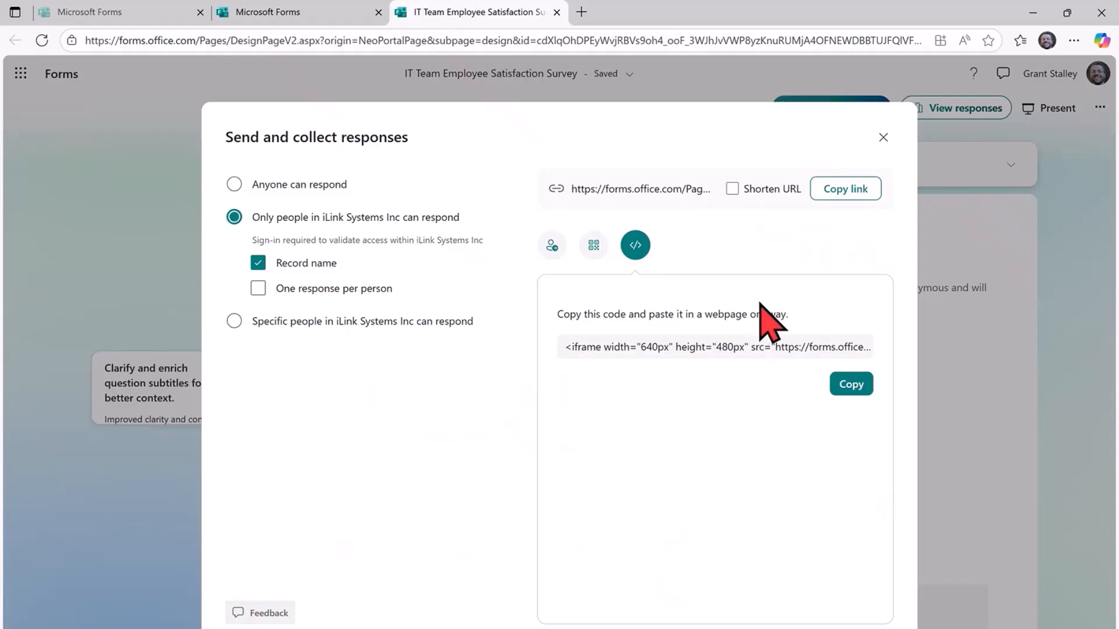
{"action": "left_click", "coordinate": [883, 137]}
Open the survey's responses overview and look through the response summary.
{"action": "left_click", "coordinate": [934, 112]}
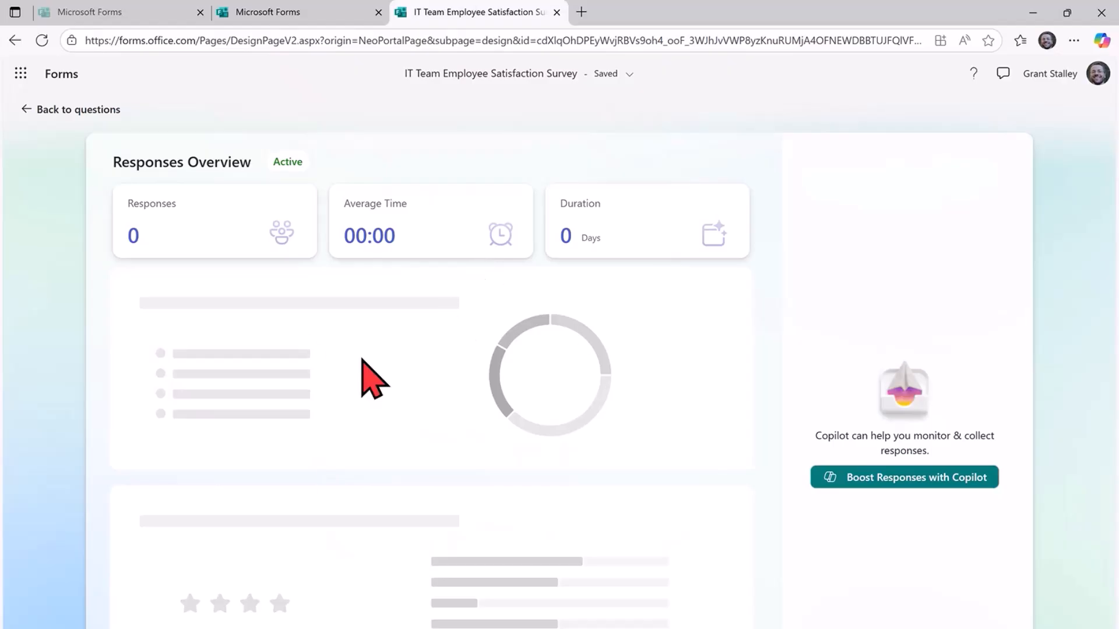
{"action": "scroll", "coordinate": [402, 464], "scroll_direction": "down", "scroll_amount": 1}
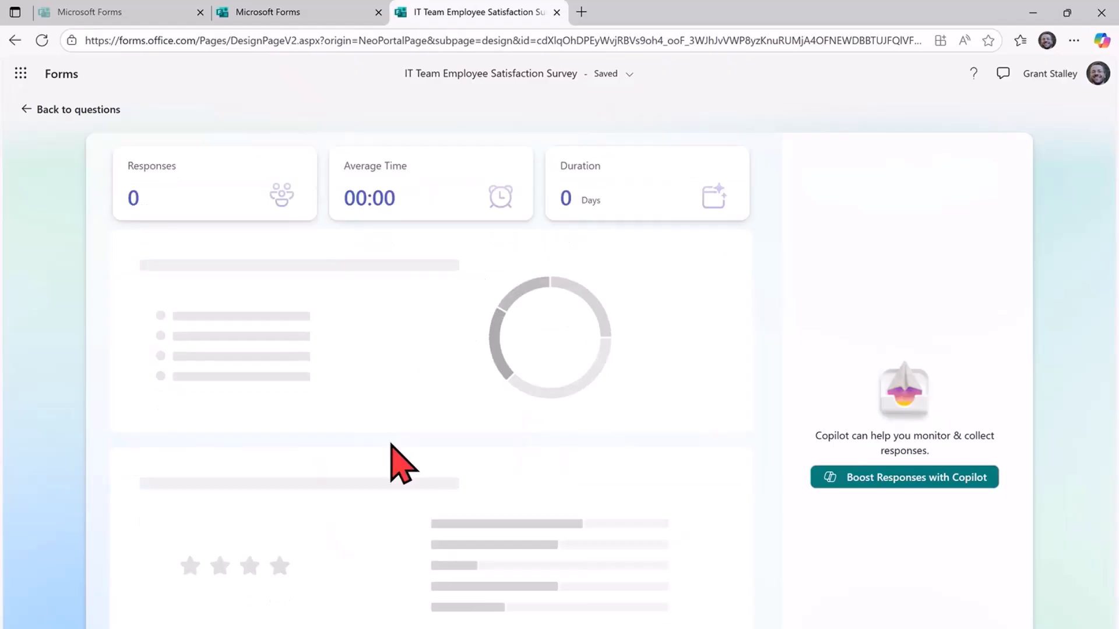
{"action": "scroll", "coordinate": [402, 463], "scroll_direction": "down", "scroll_amount": 3}
{"action": "scroll", "coordinate": [392, 441], "scroll_direction": "up", "scroll_amount": 4}
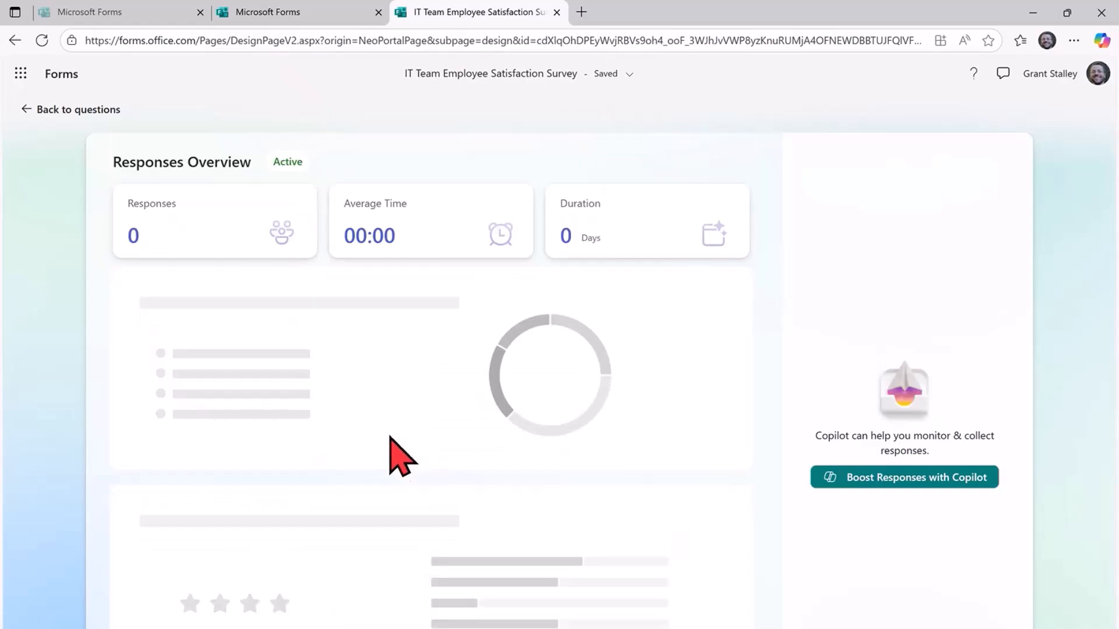